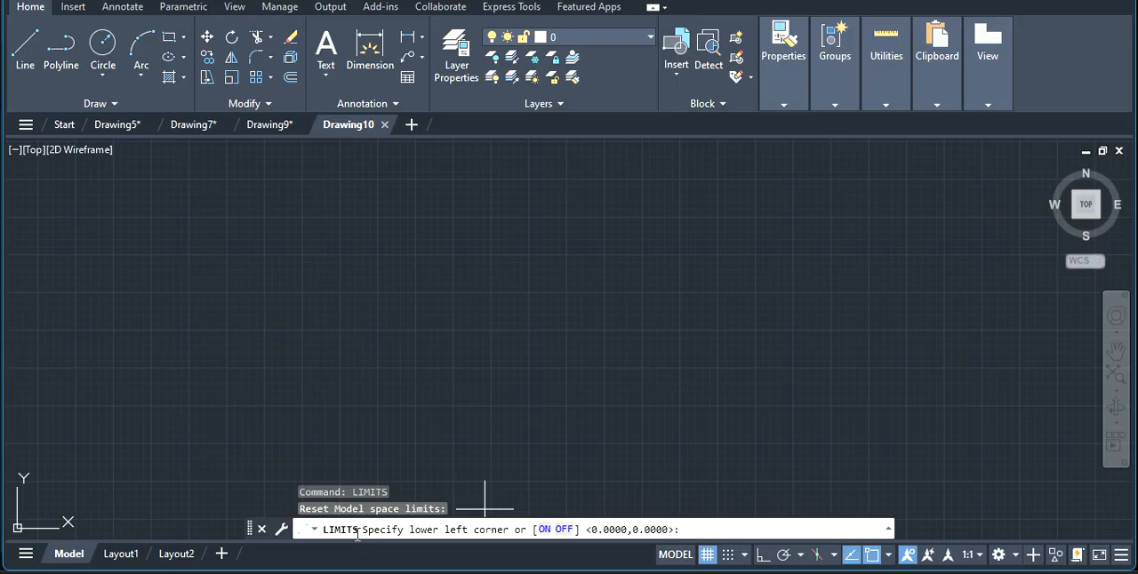
Set the model space limits from 0,0 to 210,297.
key(Return)
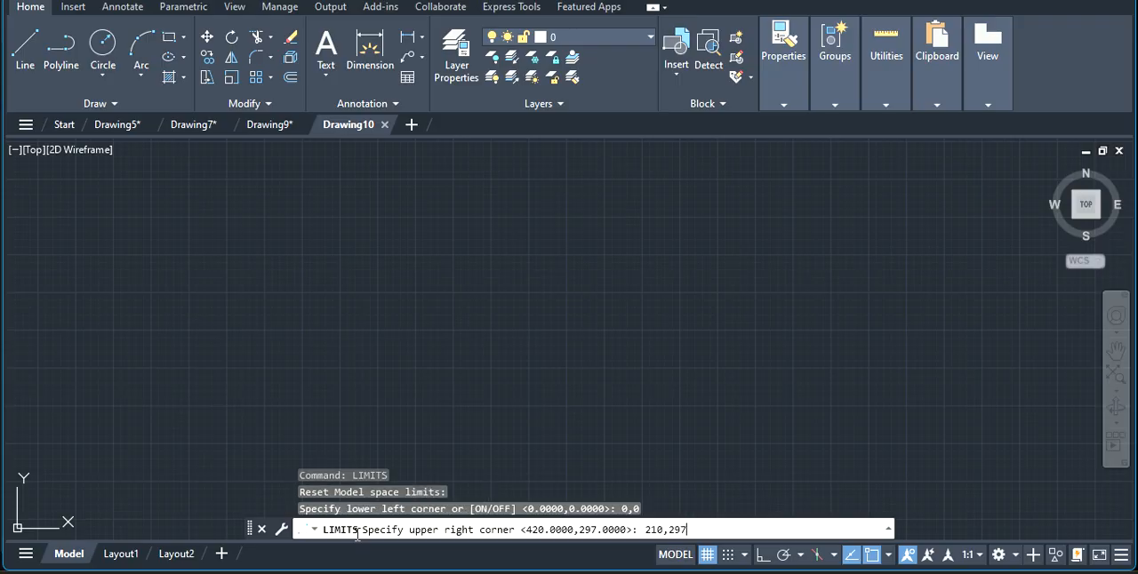
key(Return)
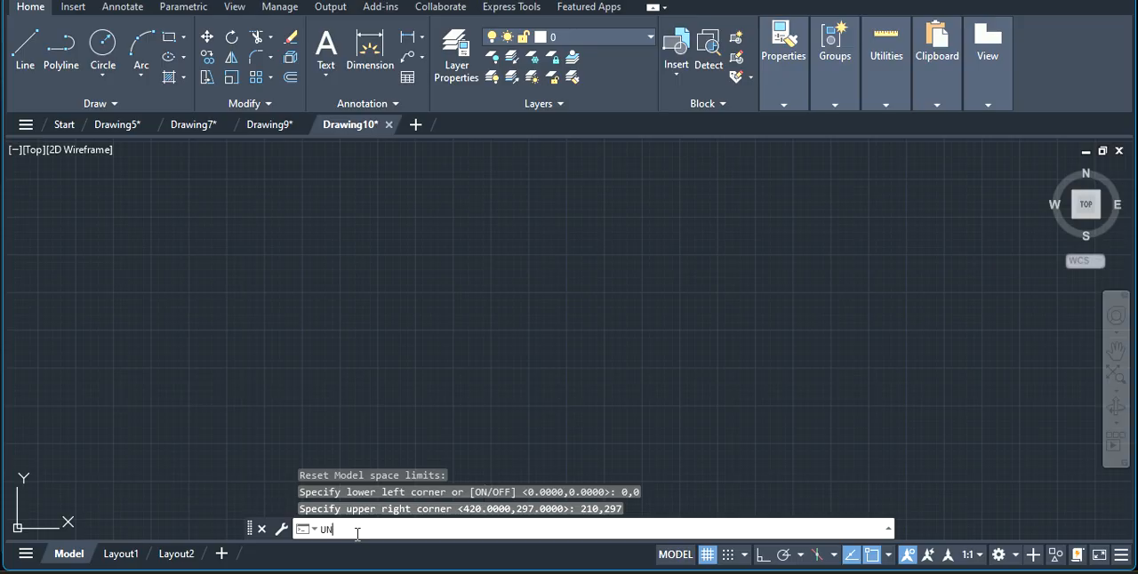
Set the drawing's length precision to one decimal place (0.0) in the drawing units.
text(UNITS)
key(Return)
click(371, 191)
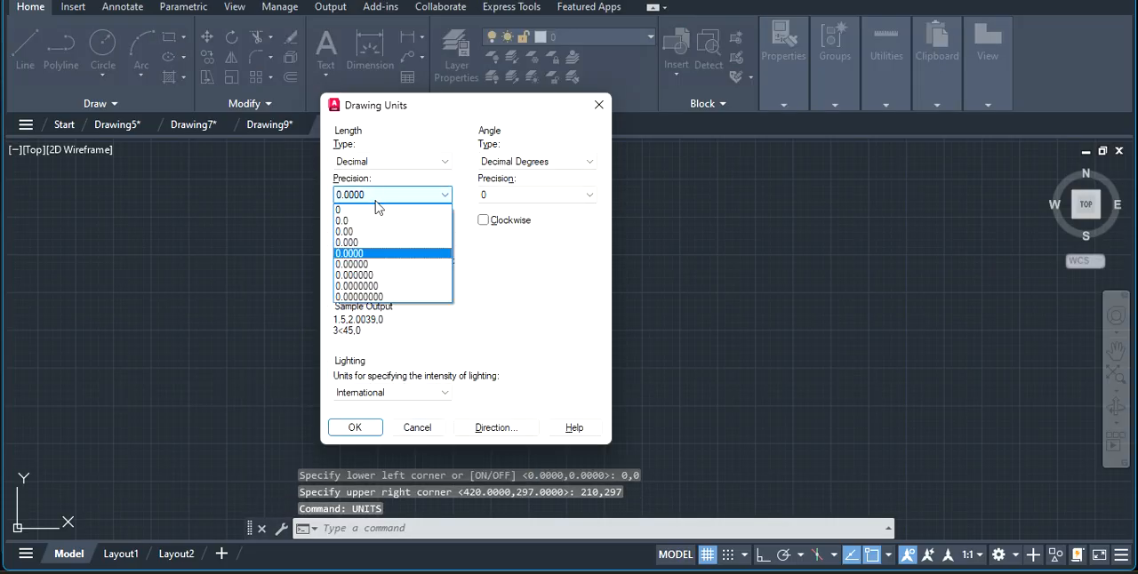
click(380, 222)
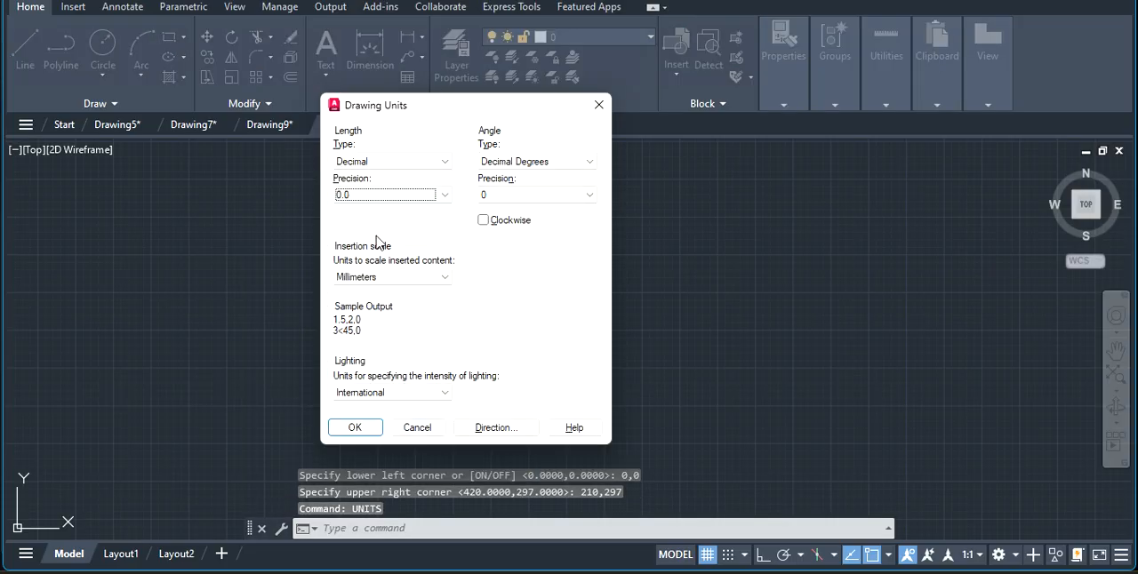
click(354, 428)
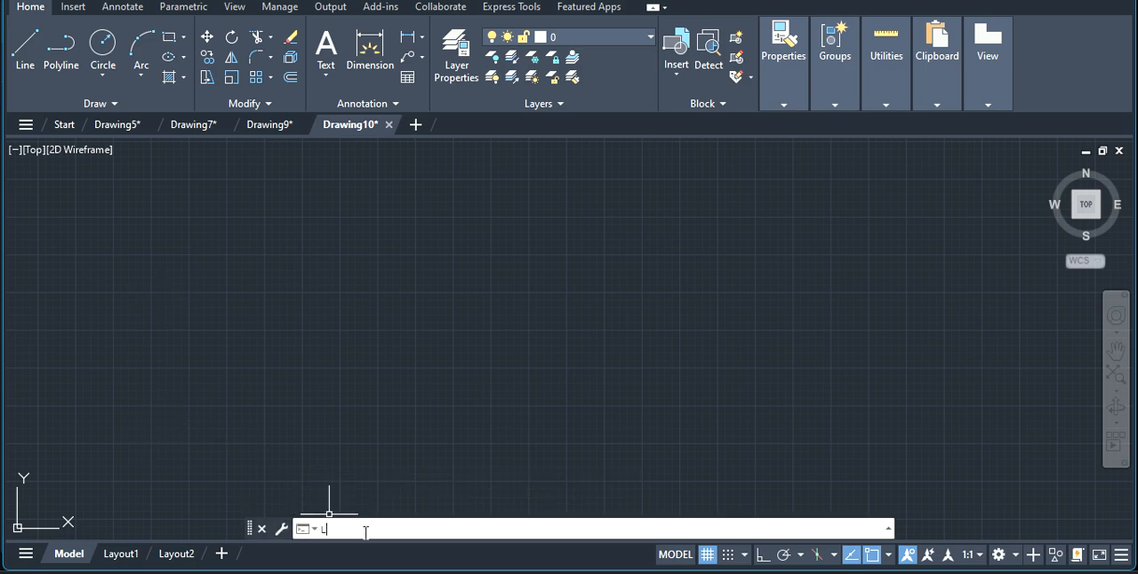
Turn on Ortho mode and draw a horizontal line 70 mm long to the right from a freely picked start point.
key(Return)
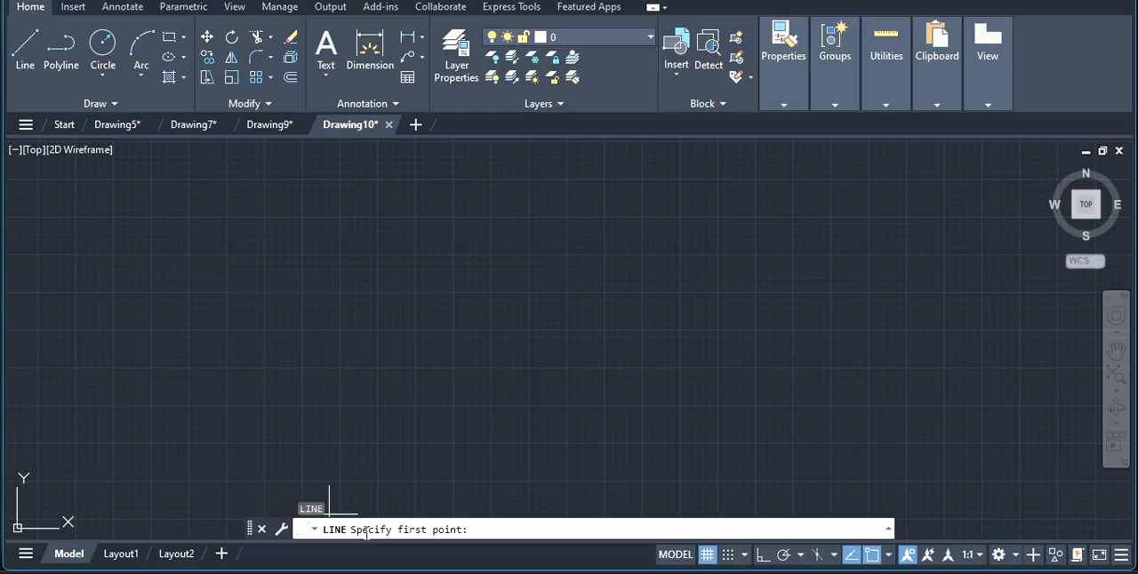
click(372, 376)
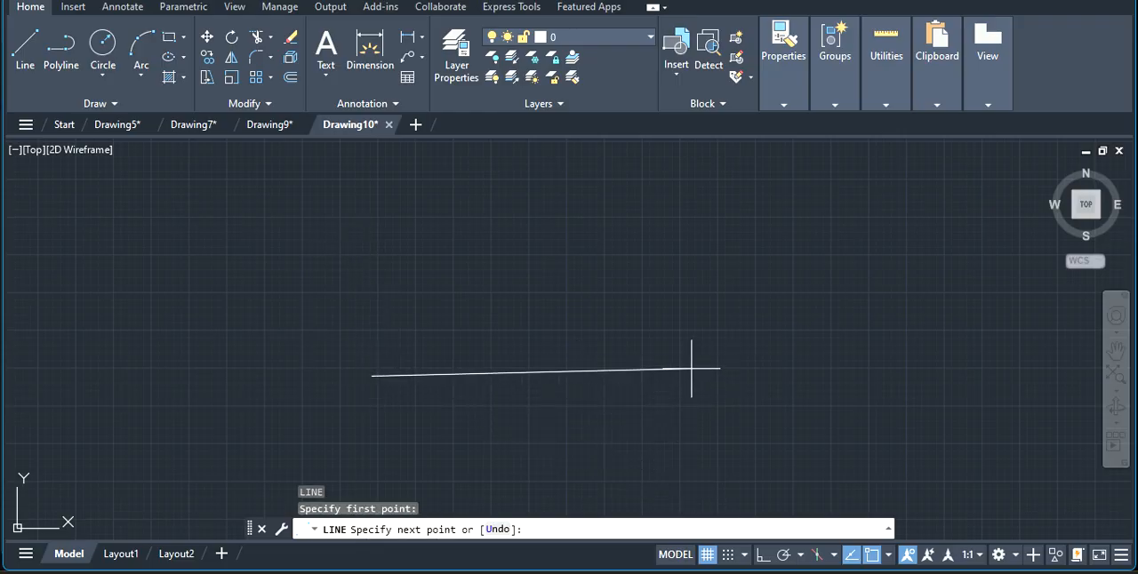
click(762, 557)
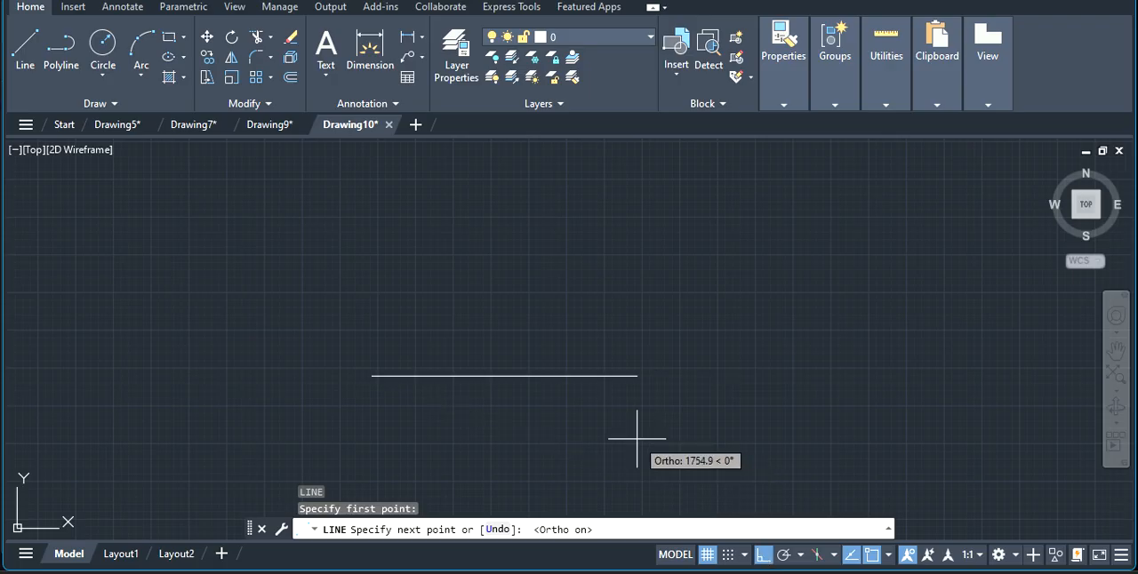
text(70)
key(Return)
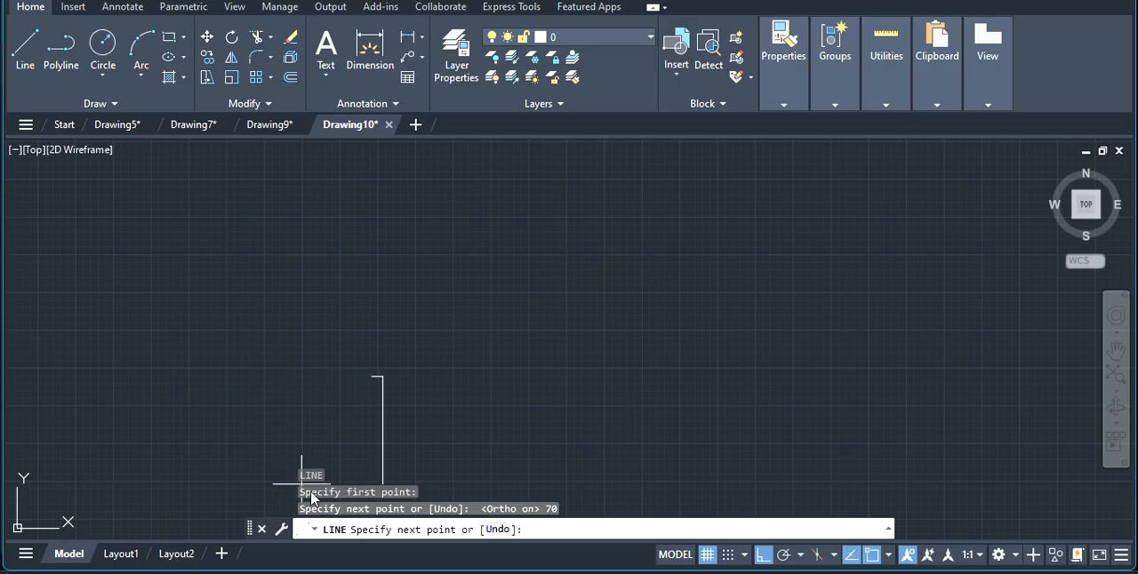
key(Escape)
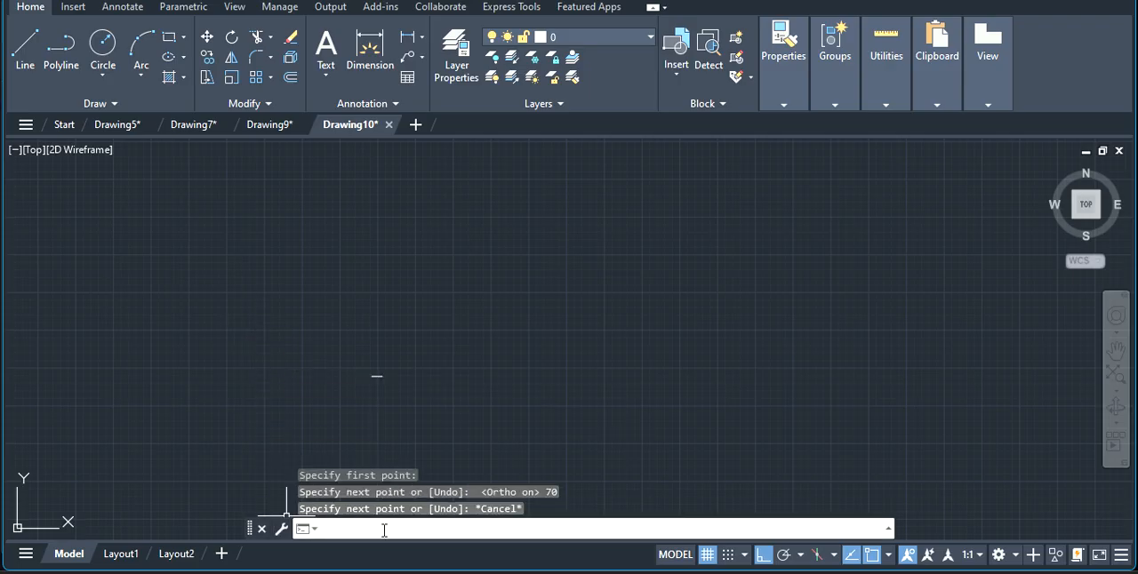
Zoom to show the entire drawing, and enlarge the view around the horizontal line.
text(a)
key(BackSpace)
text(z)
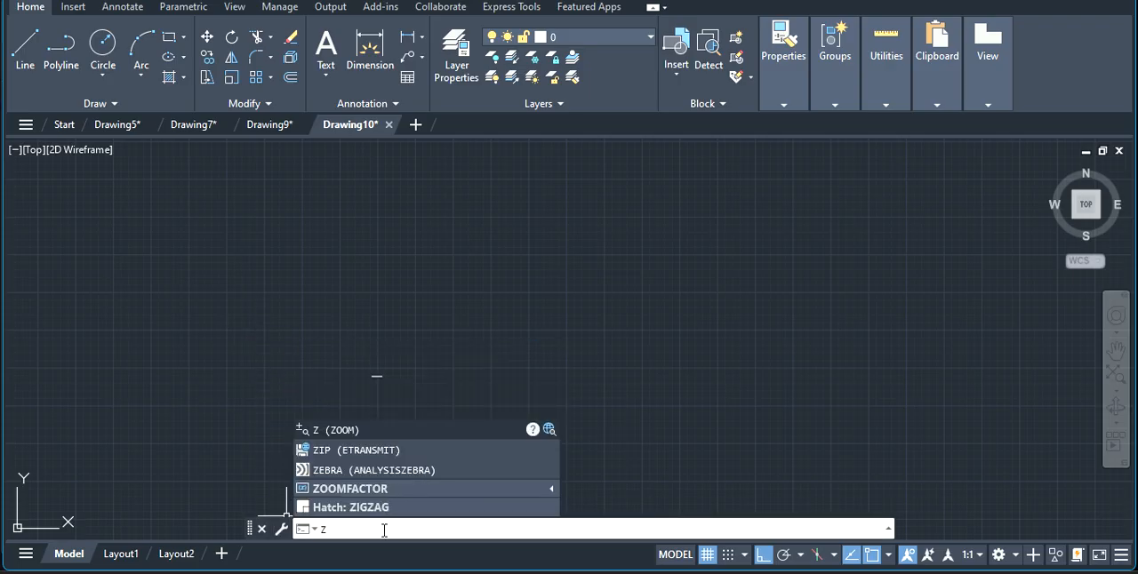
key(Return)
text(a)
key(Return)
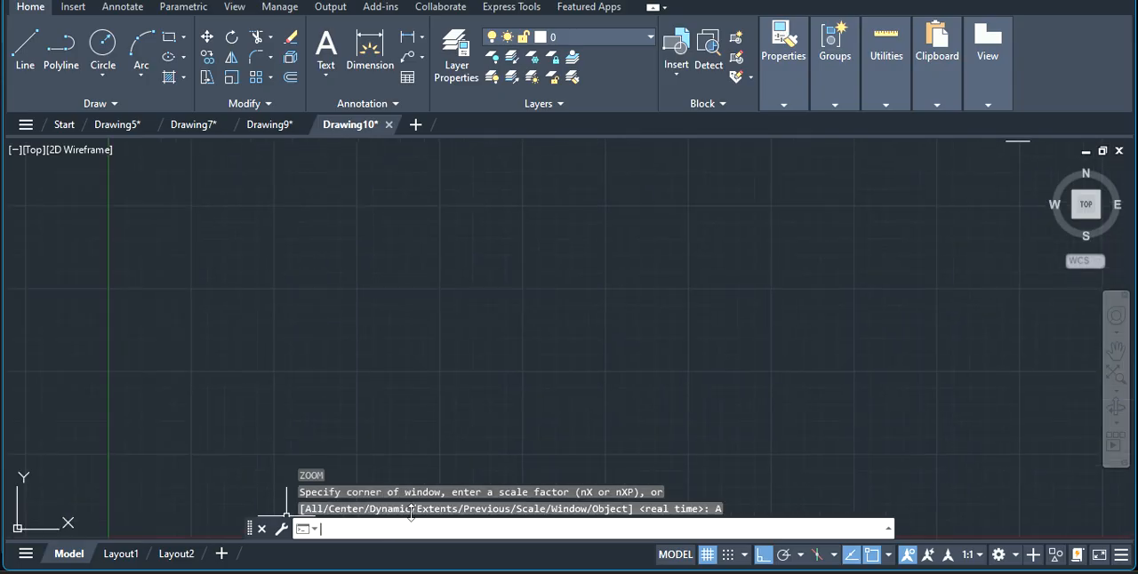
scroll(985, 264, up, 8)
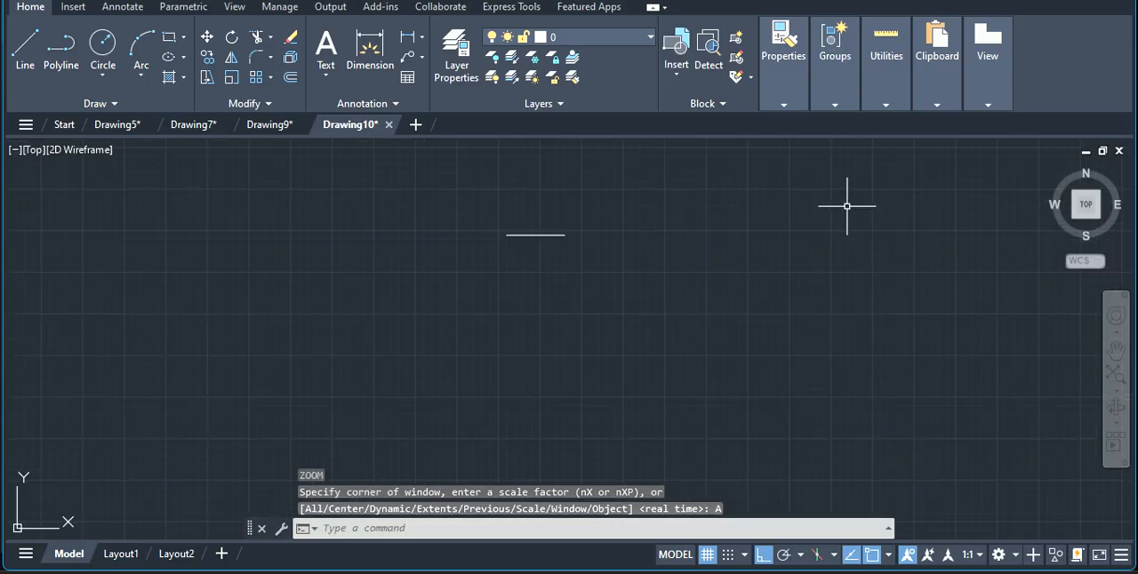
scroll(488, 183, up, 4)
scroll(549, 187, up, 2)
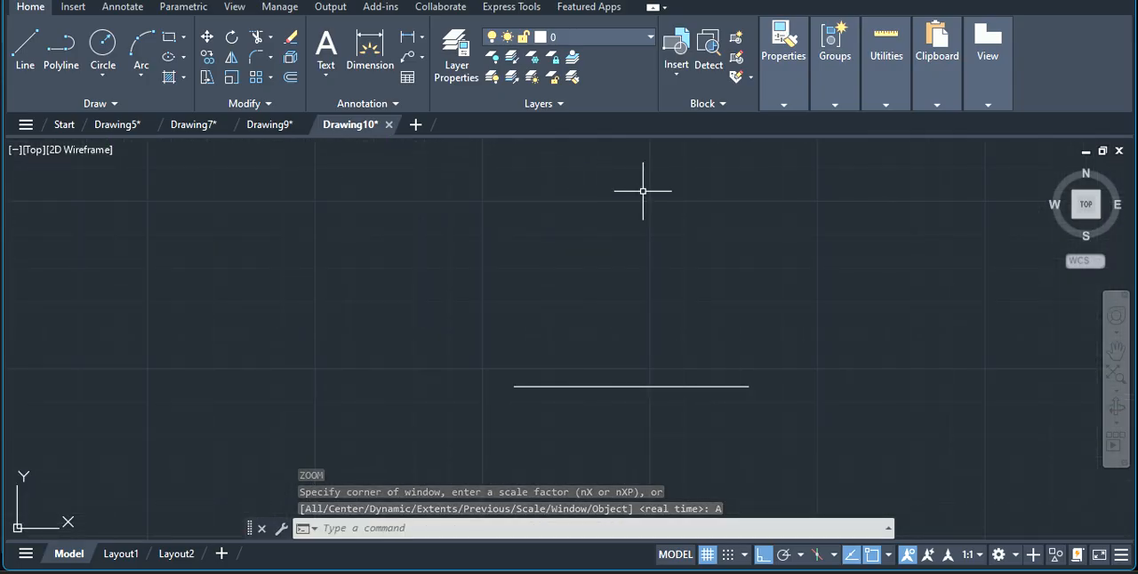
key(Escape)
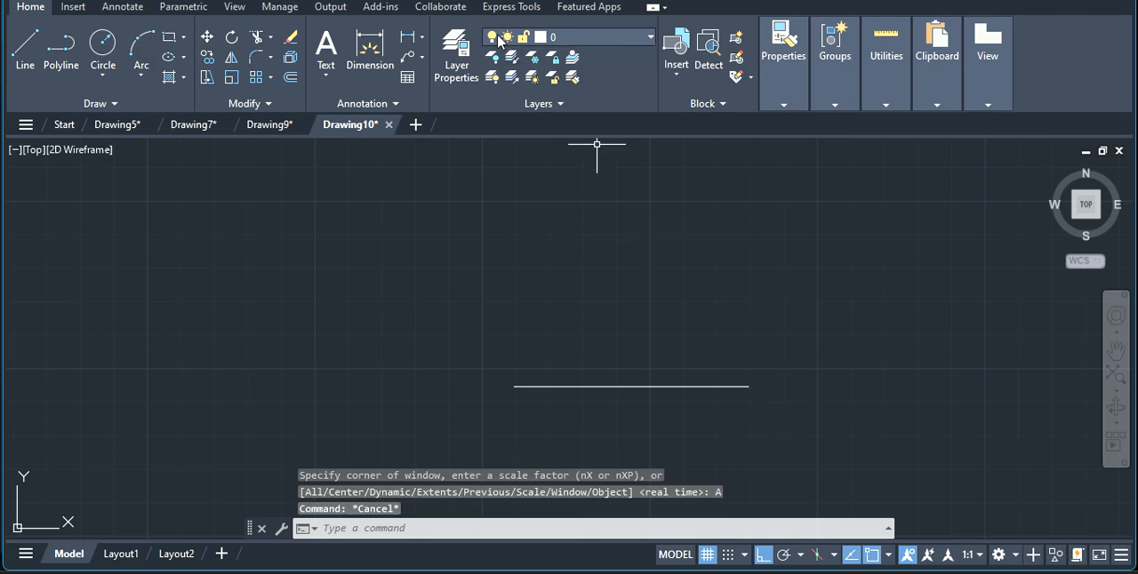
Place a linear dimension above the horizontal line to check its length, and erase that dimension.
click(408, 37)
click(513, 385)
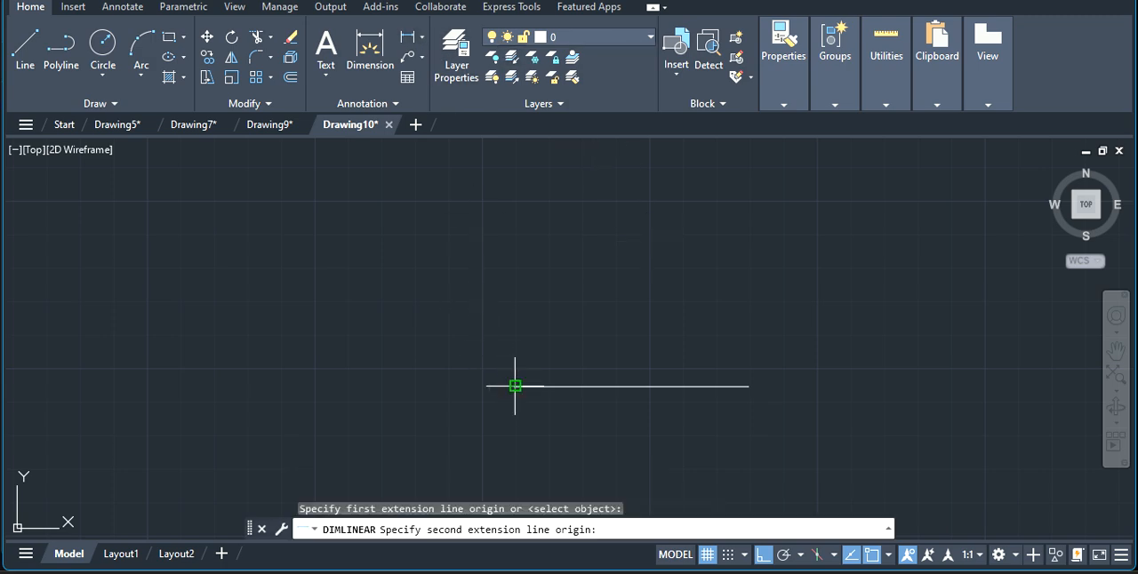
click(748, 385)
scroll(749, 386, up, 2)
click(749, 336)
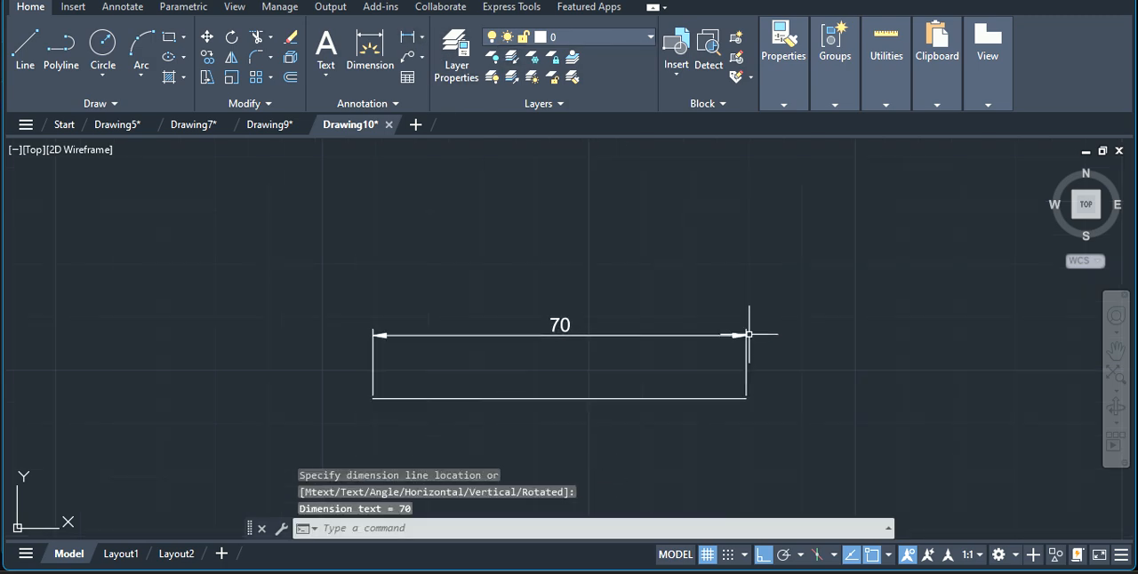
key(Escape)
click(565, 331)
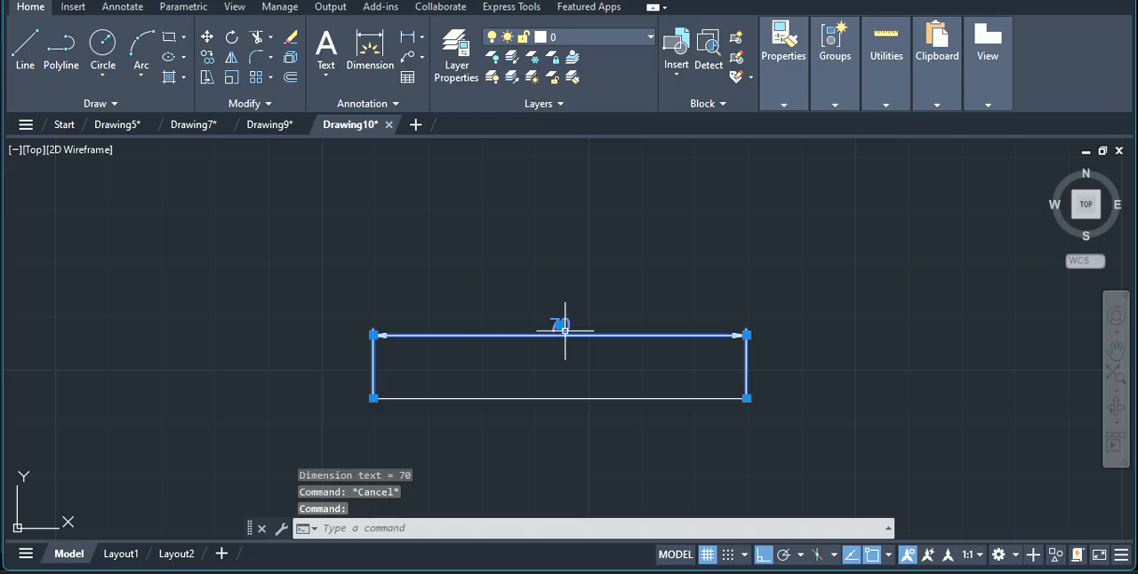
key(Delete)
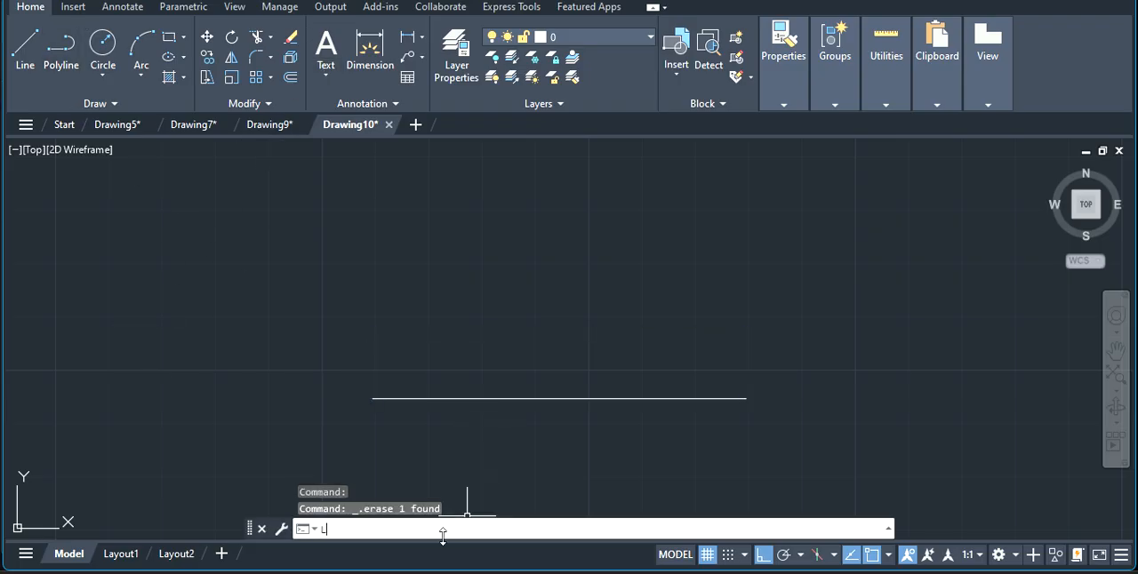
Draw a vertical line 60 mm long upward from the left end of the horizontal line.
key(Return)
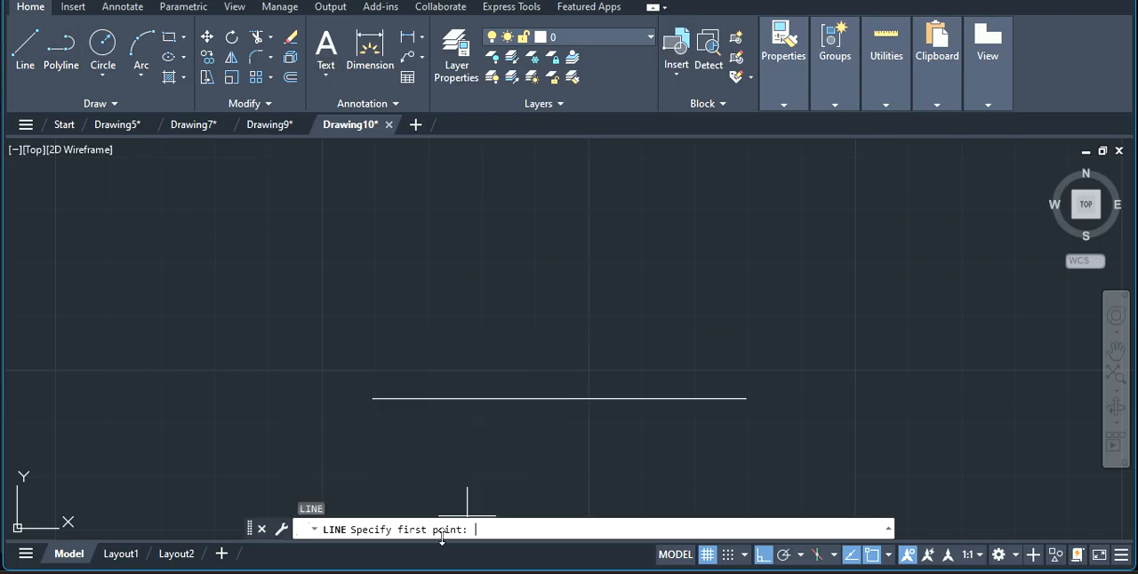
click(373, 398)
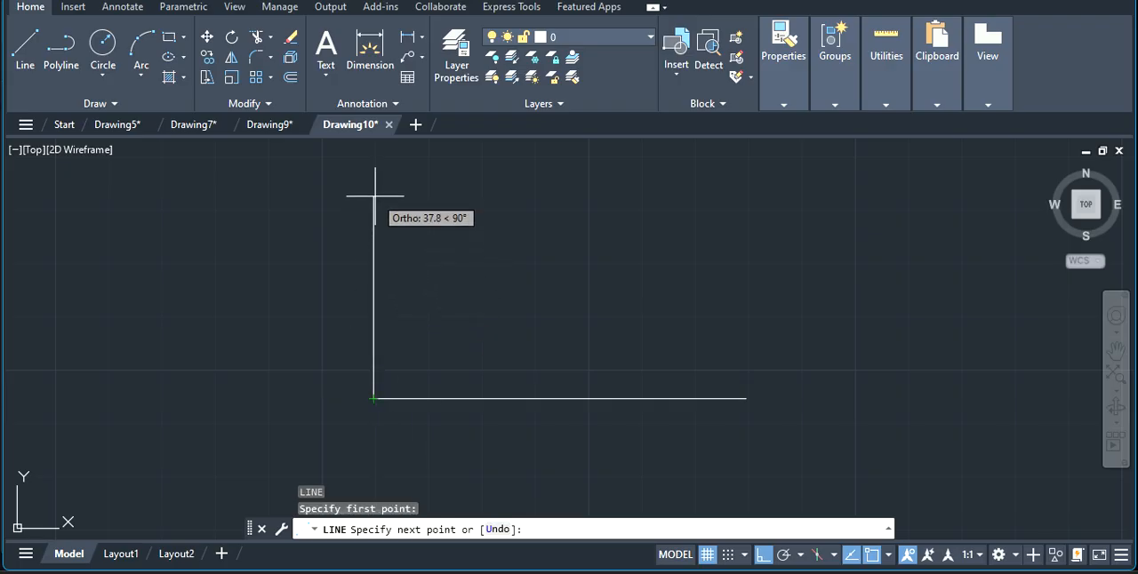
text(60)
key(Return)
scroll(374, 195, down, 4)
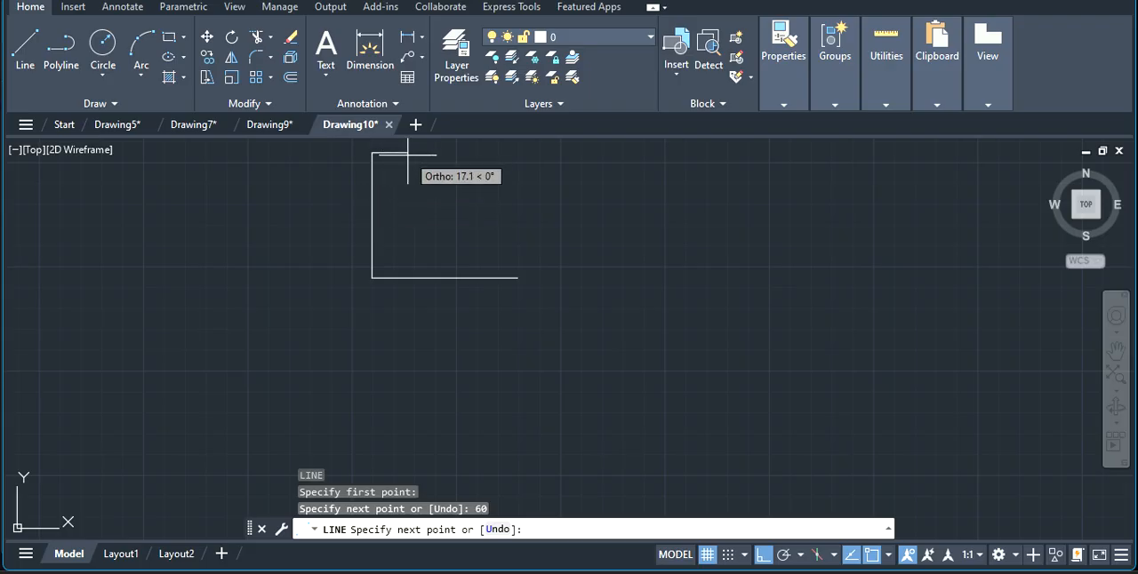
scroll(418, 160, up, 2)
key(Escape)
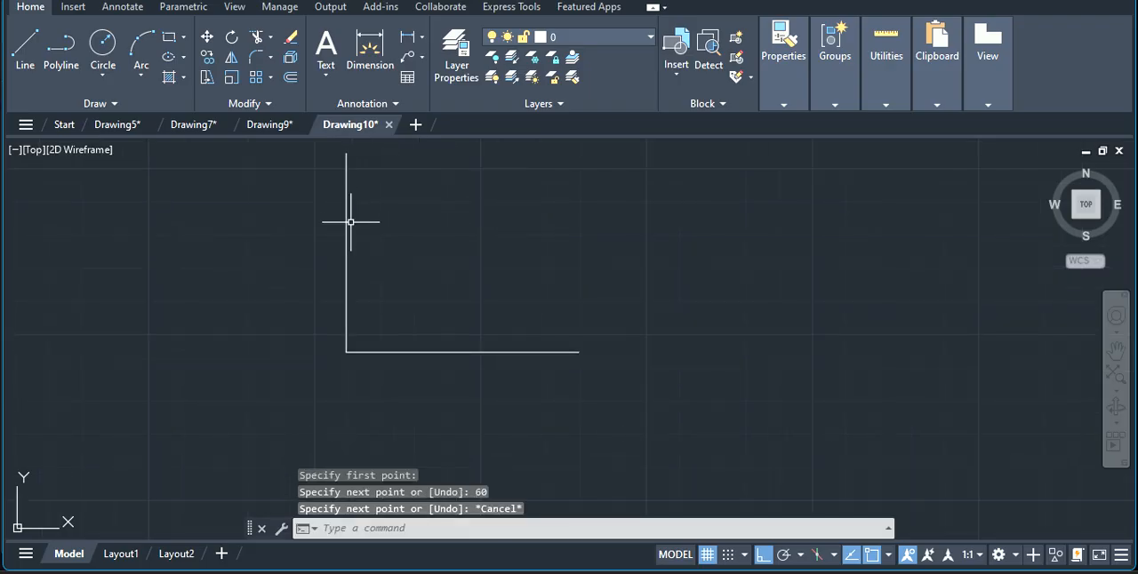
Draw a second vertical line 60 mm long upward from the right end of the horizontal line.
right_click(414, 240)
click(444, 372)
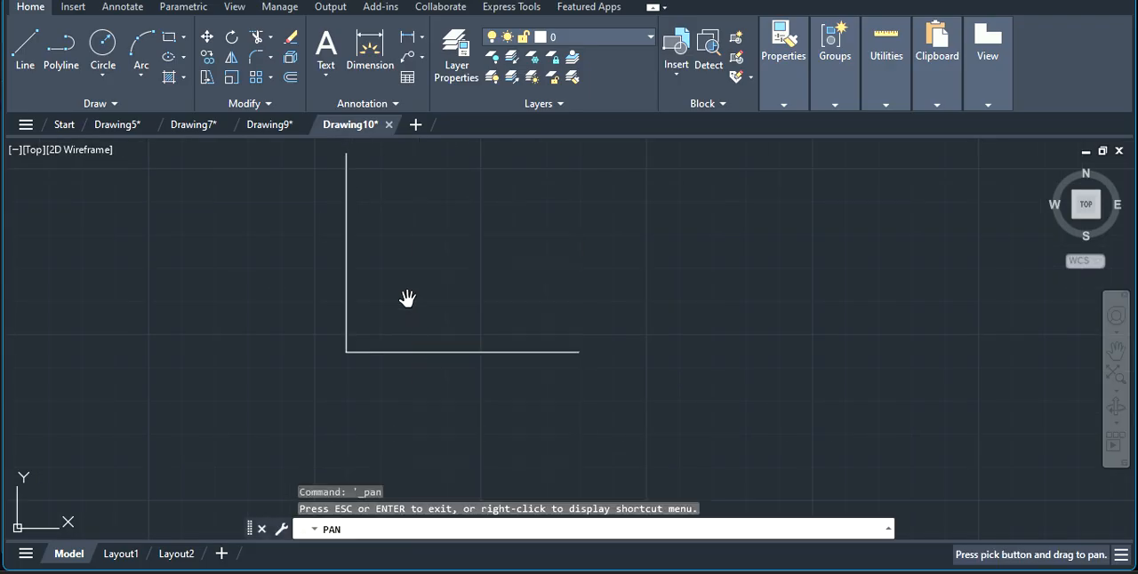
mouse_move(405, 233)
mouse_down()
mouse_move(394, 323)
mouse_move(417, 368)
mouse_move(432, 364)
mouse_up()
key(Escape)
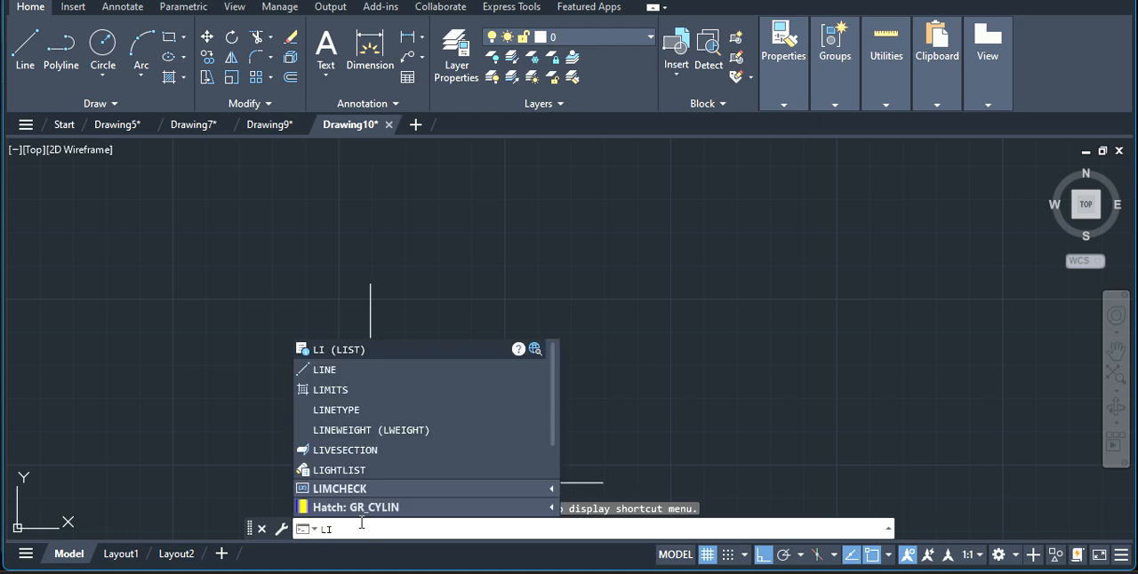
click(341, 370)
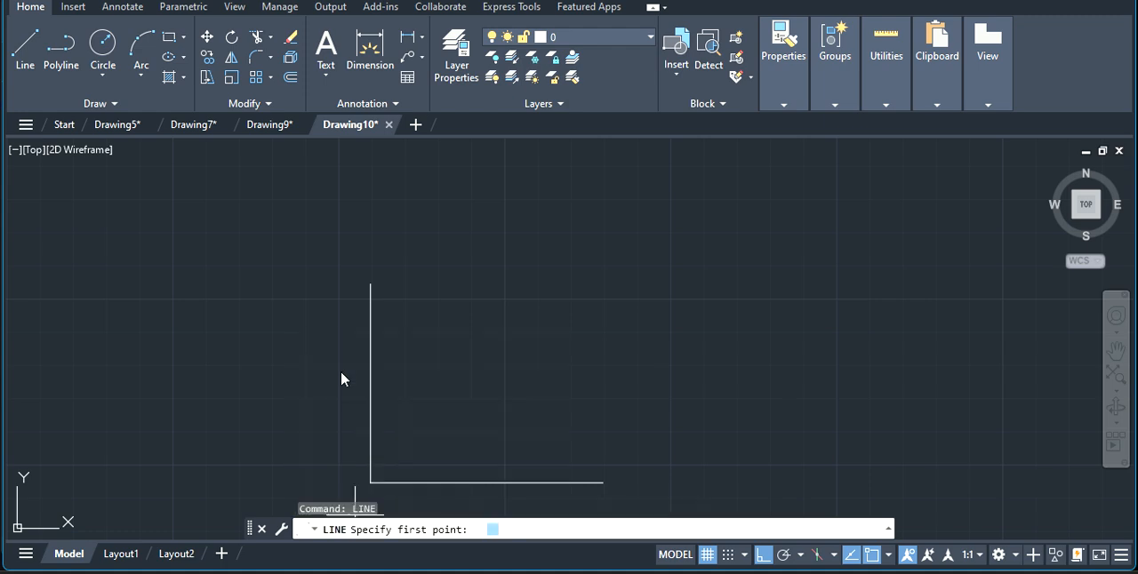
click(602, 481)
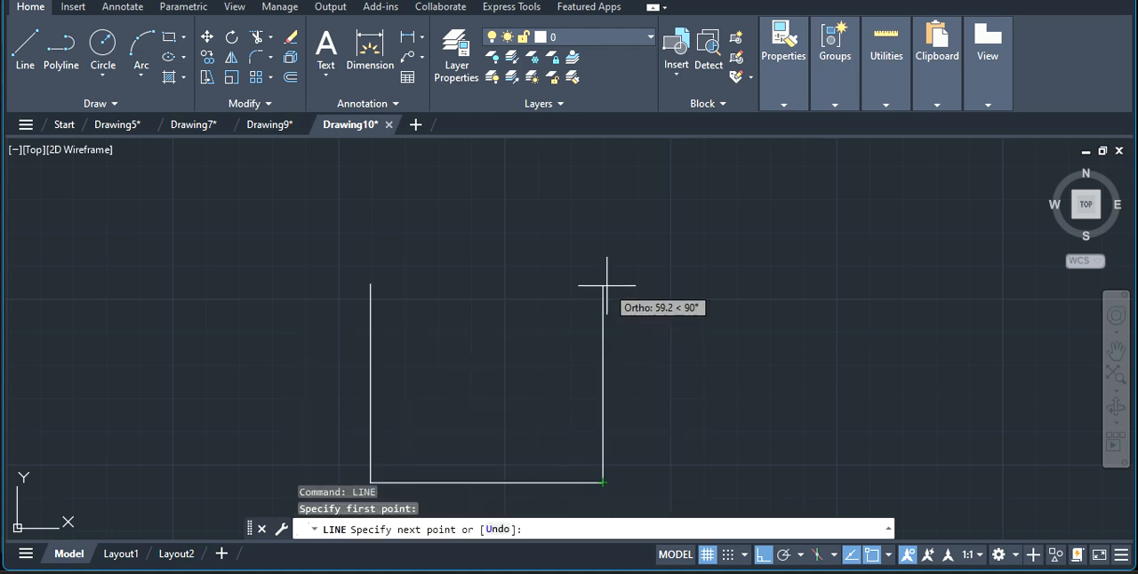
text(60)
key(Return)
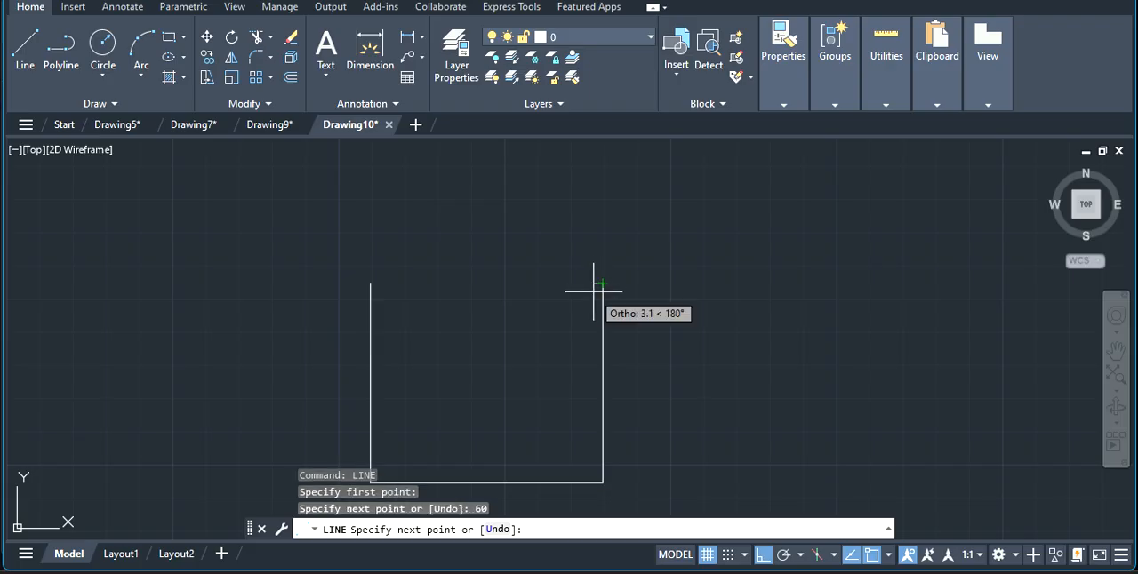
key(Escape)
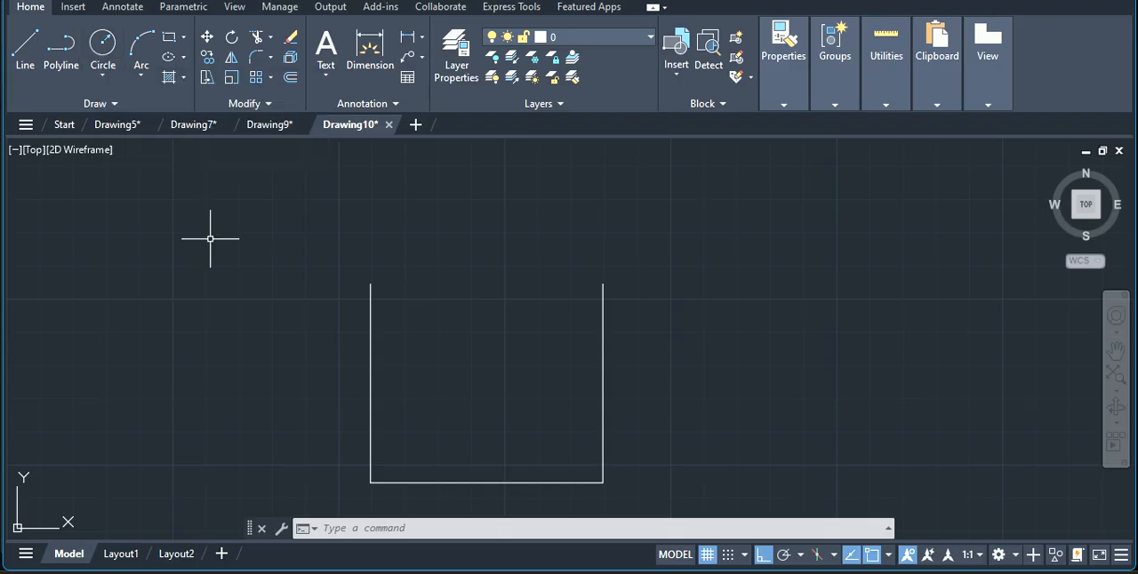
Draw a circle of radius 35 mm centred midway between the upper ends of the two vertical lines.
click(101, 55)
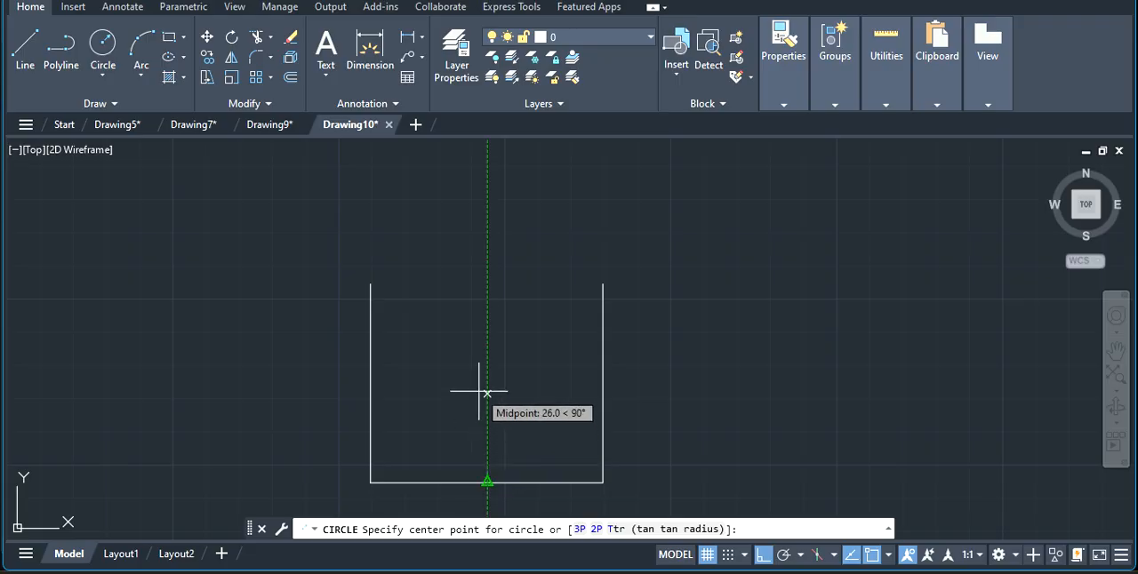
click(487, 283)
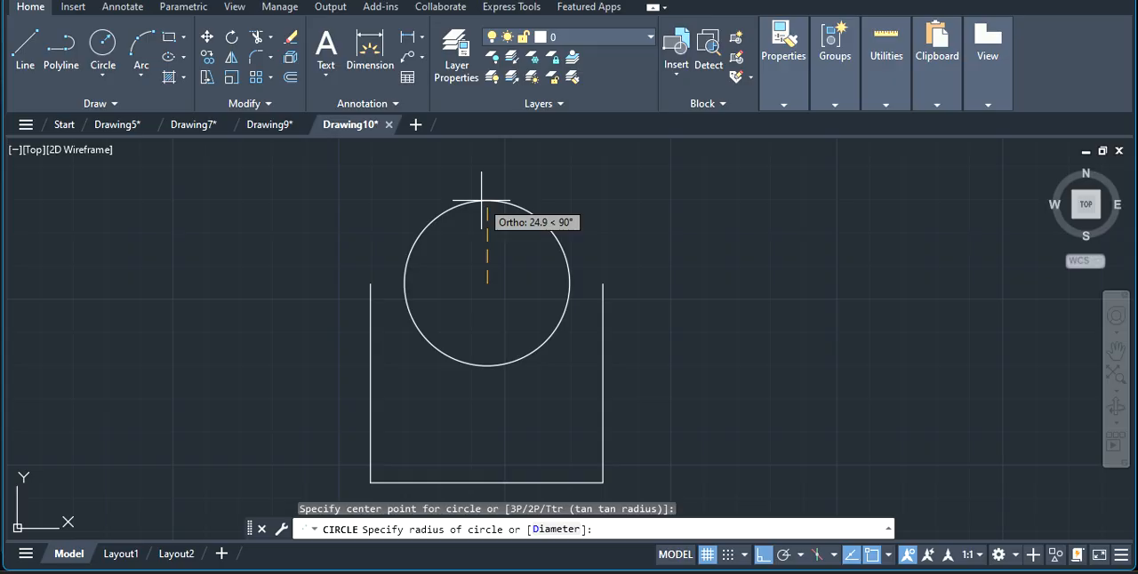
key(Return)
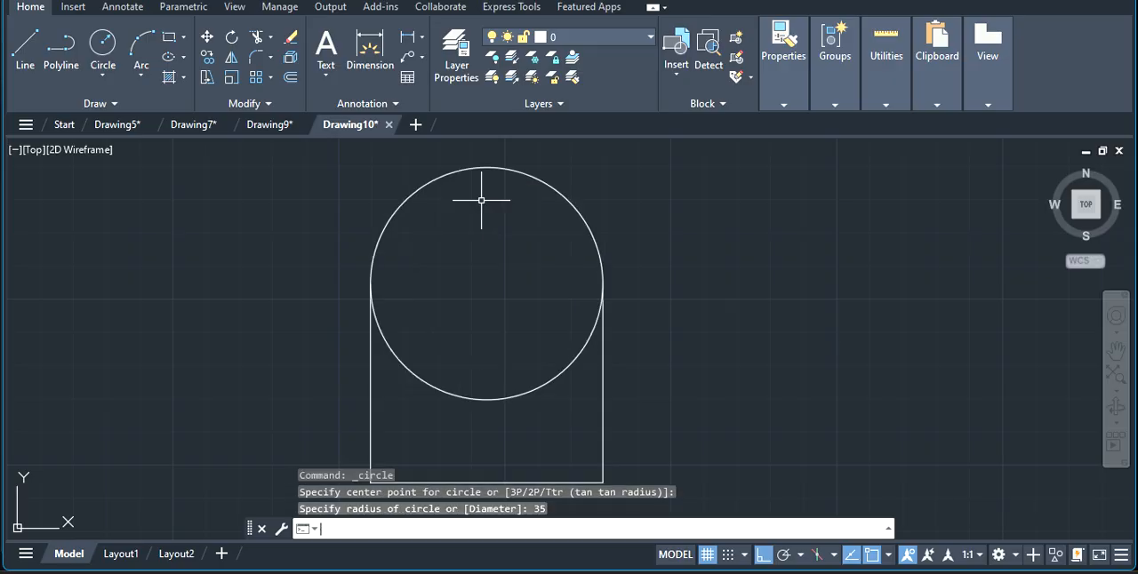
Draw a concentric circle of radius 20 mm inside the large circle.
click(102, 44)
click(487, 283)
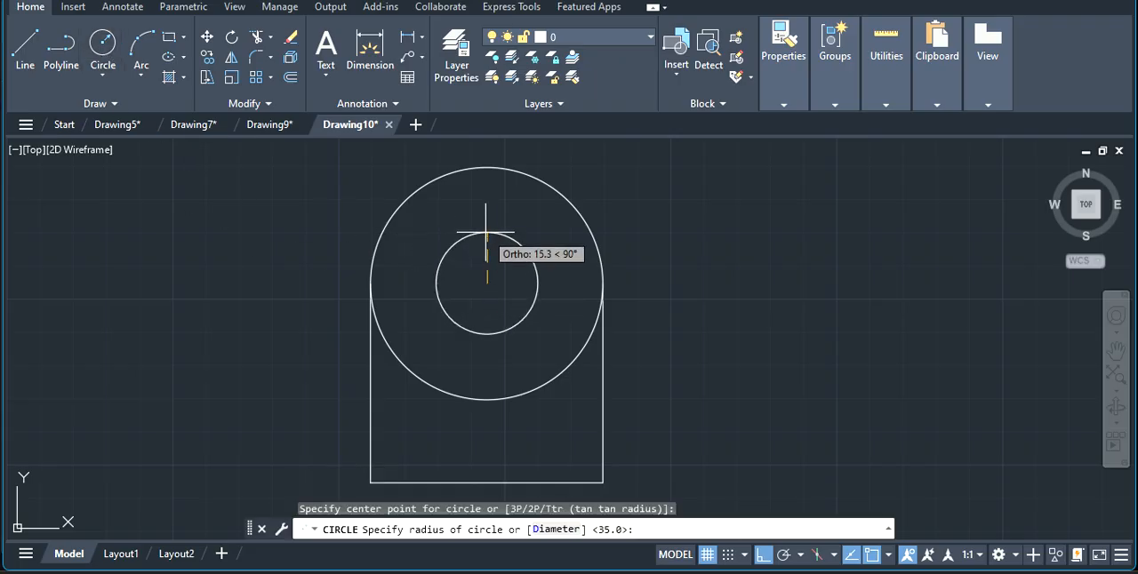
text(20)
key(Return)
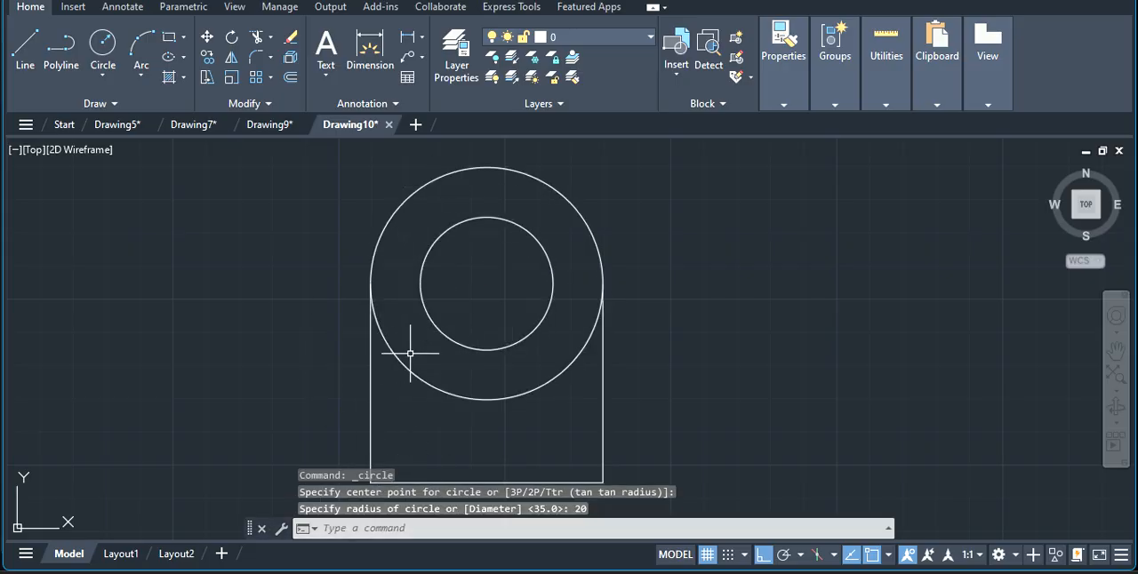
Trim away the lower half of the large circle between the two vertical sides.
click(418, 529)
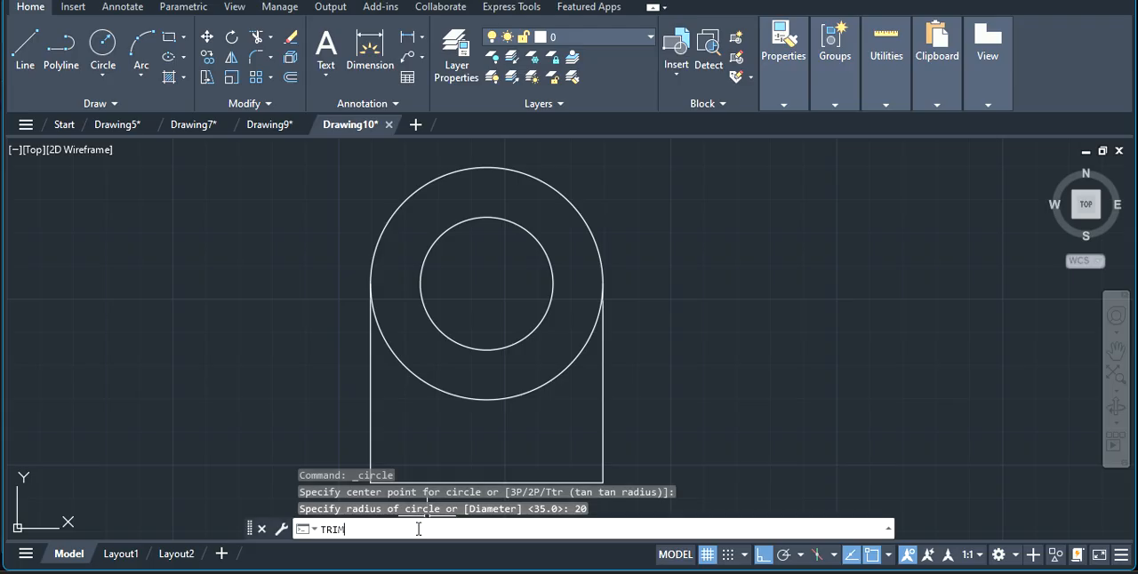
text(TRIM)
key(Return)
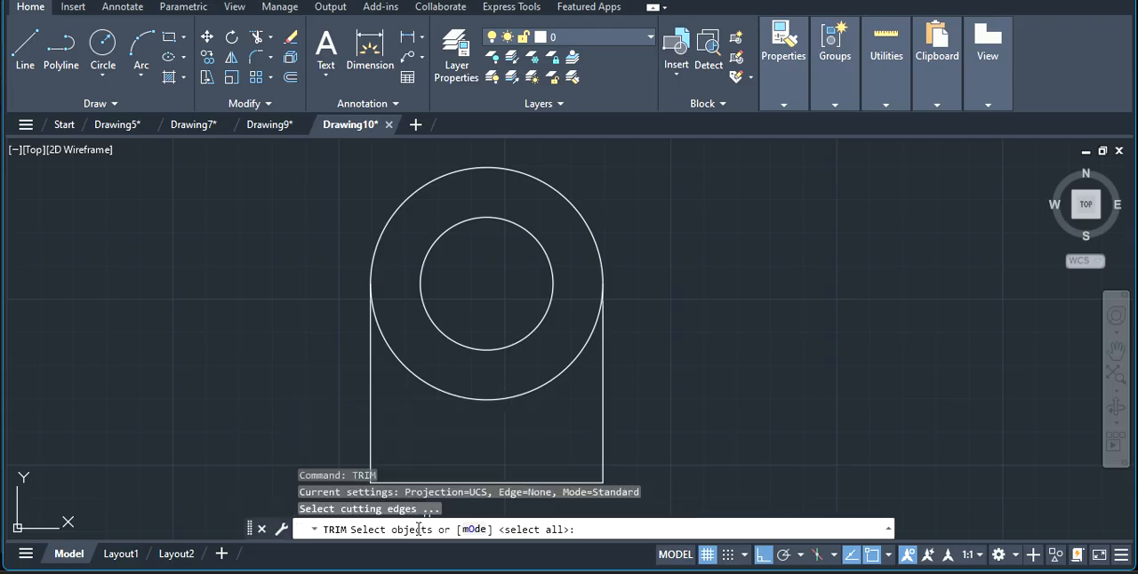
key(Return)
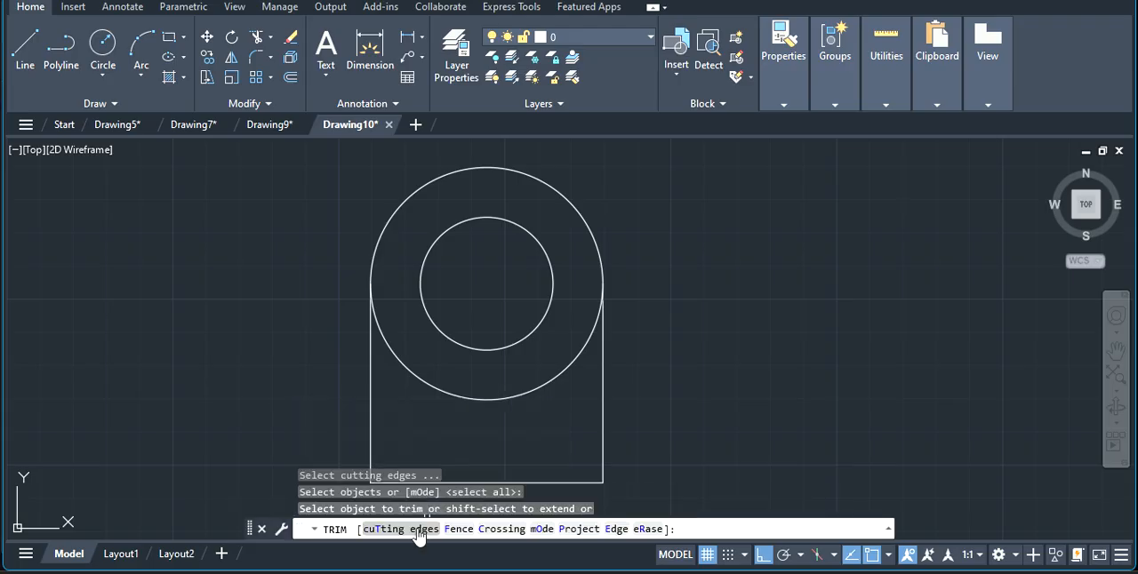
click(471, 399)
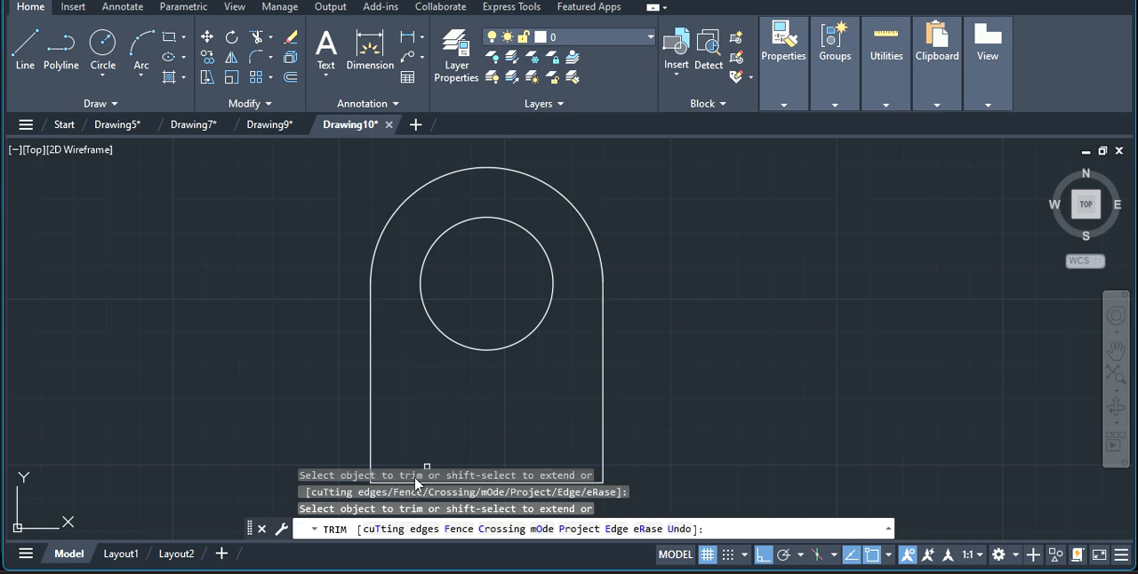
key(Escape)
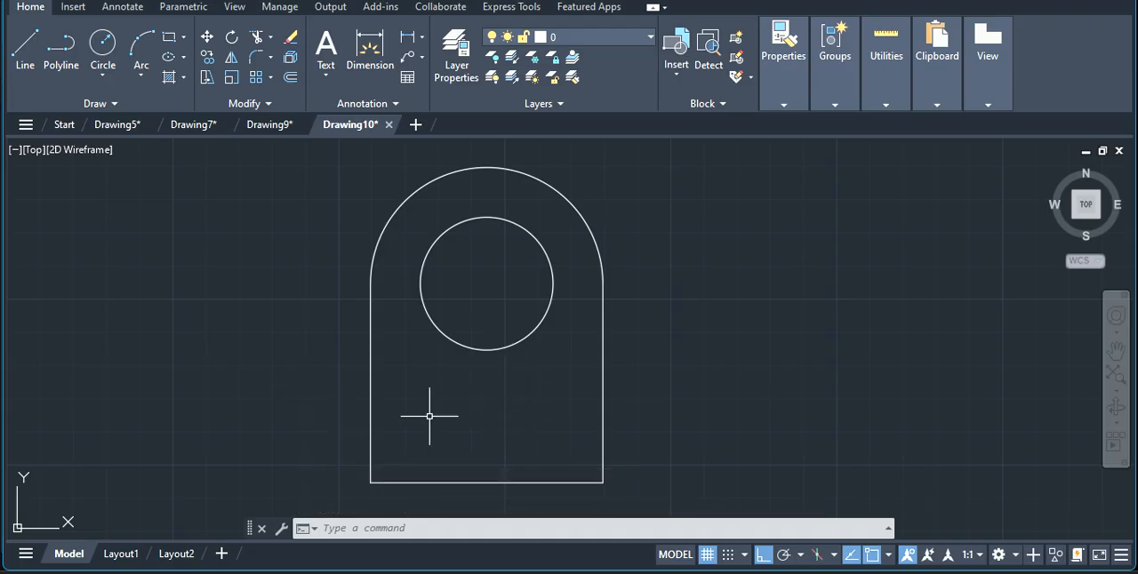
Draw a horizontal line 10 mm long inward from the left vertical side, below the inner circle.
click(25, 54)
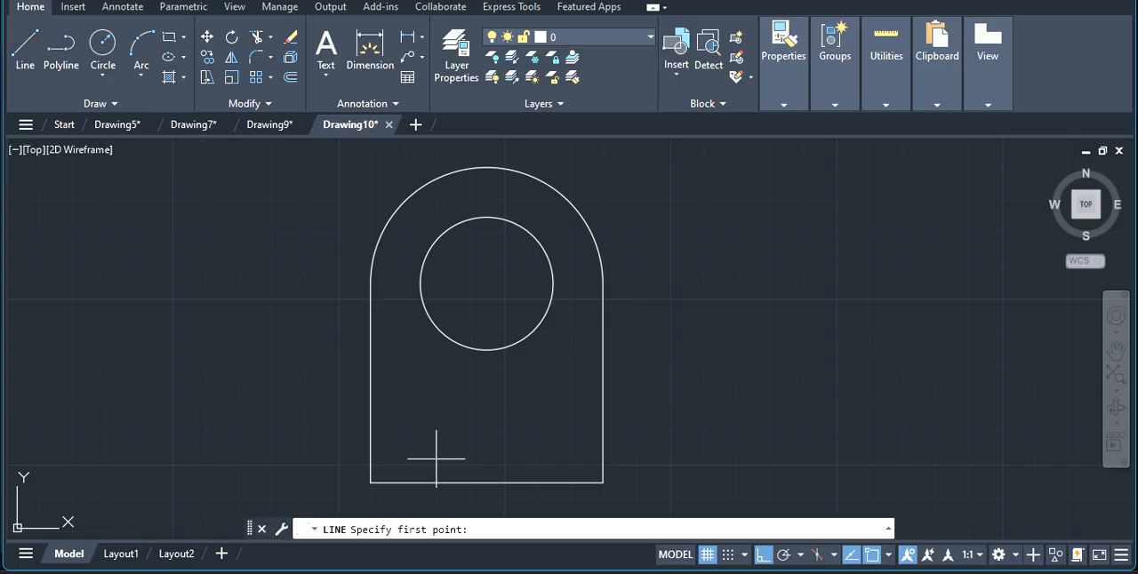
click(369, 399)
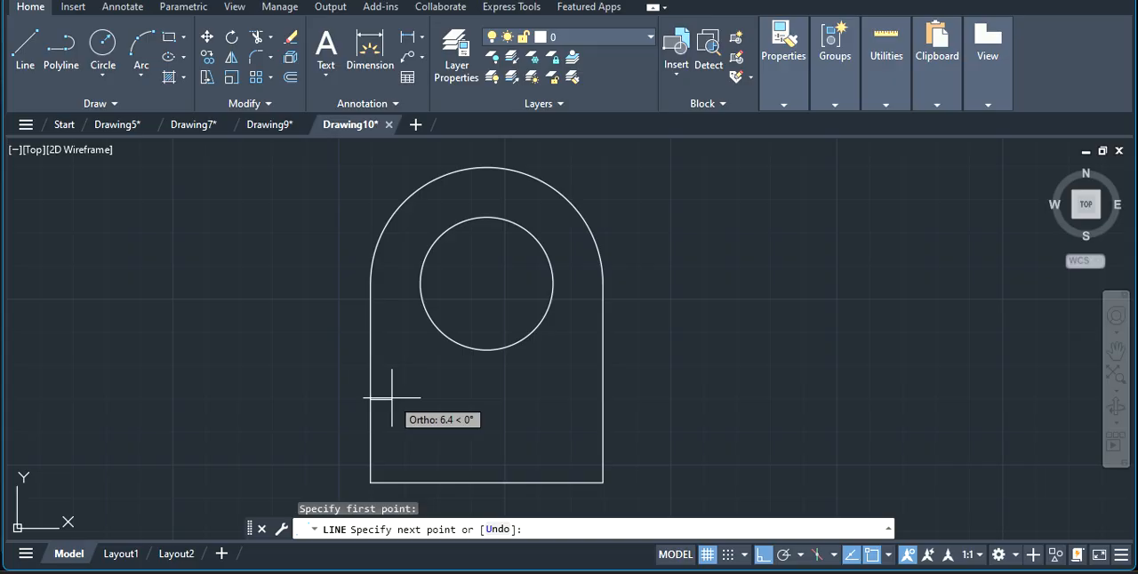
text(10)
key(Return)
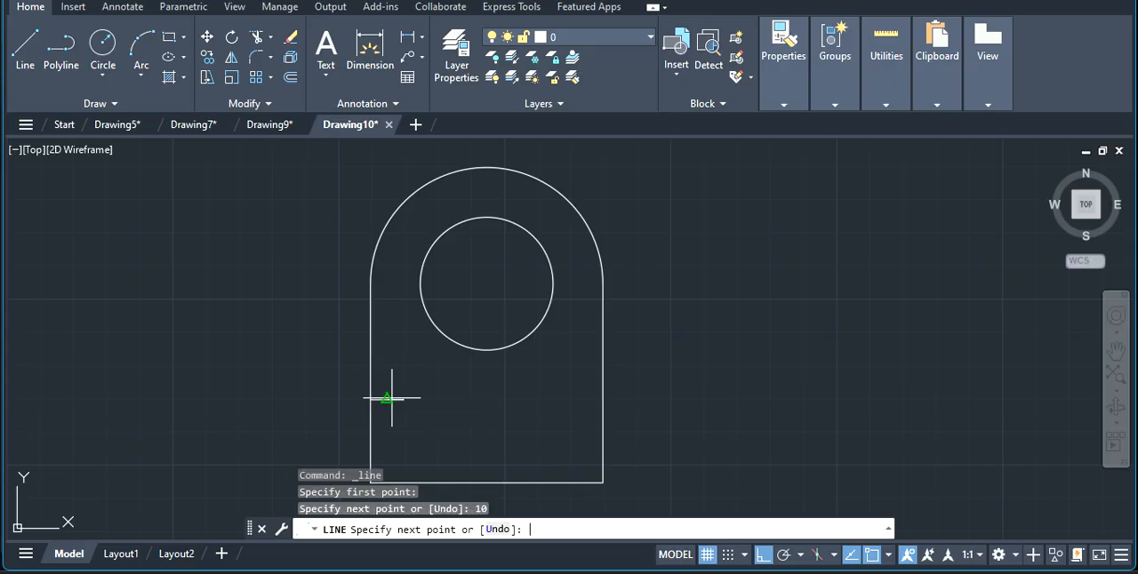
key(Escape)
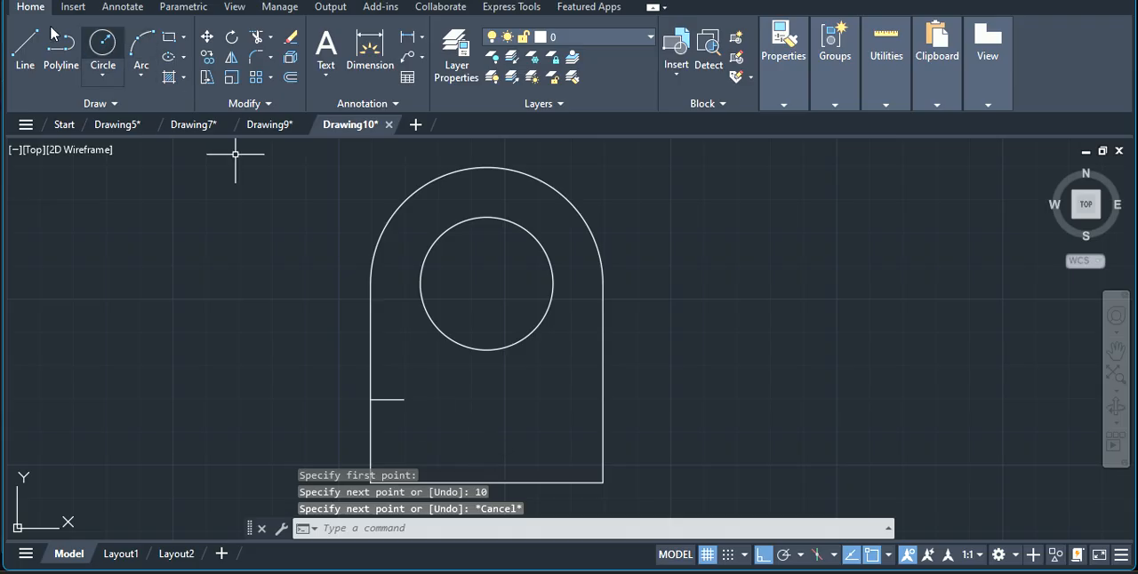
Draw a vertical line 15 mm long upward from the midpoint of the base line.
key(space)
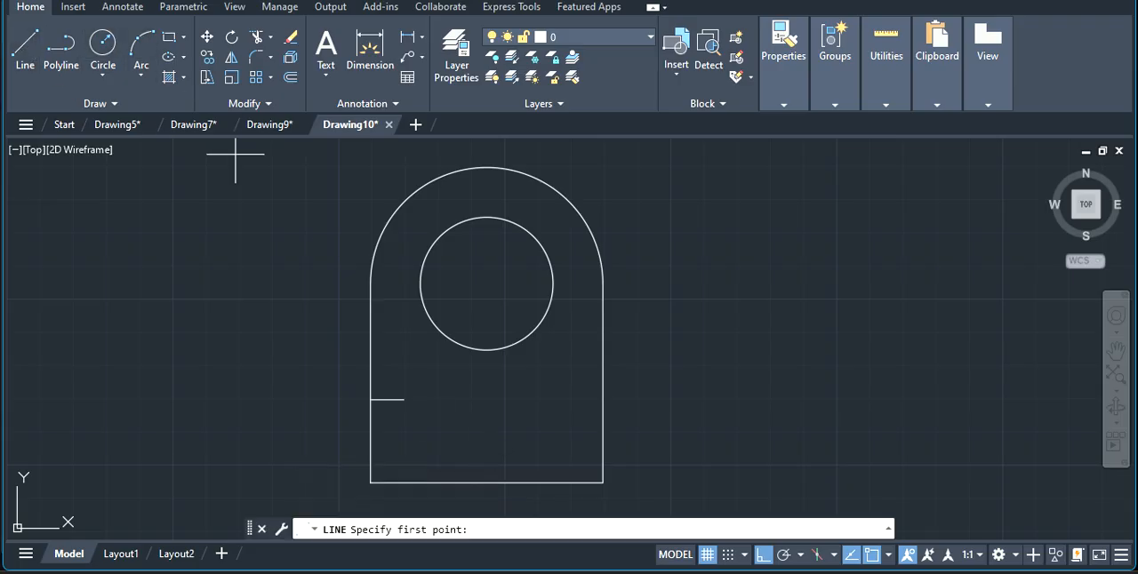
click(488, 482)
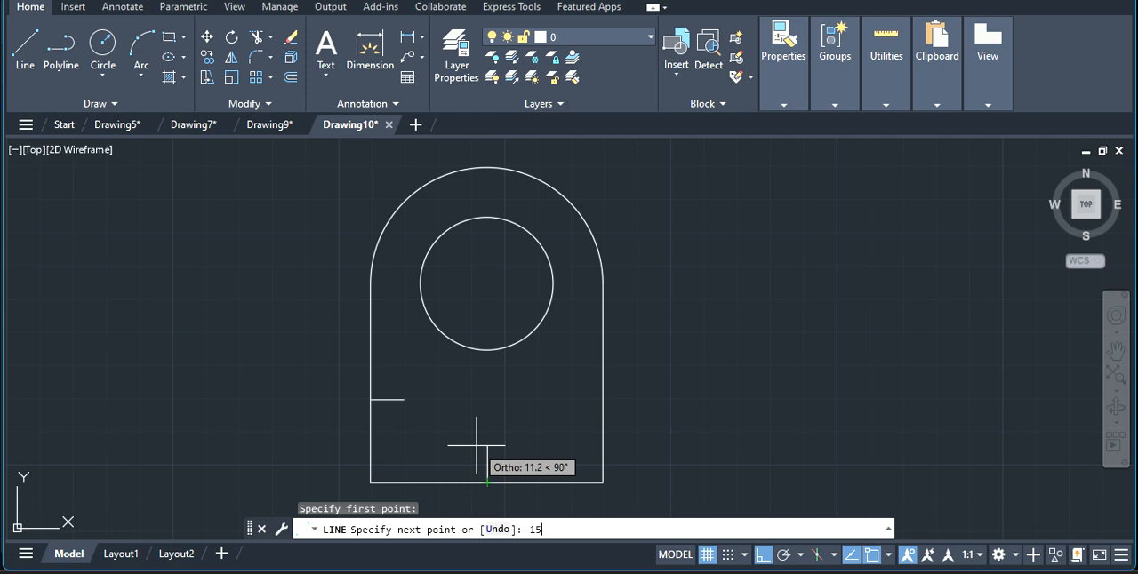
text(15)
key(Return)
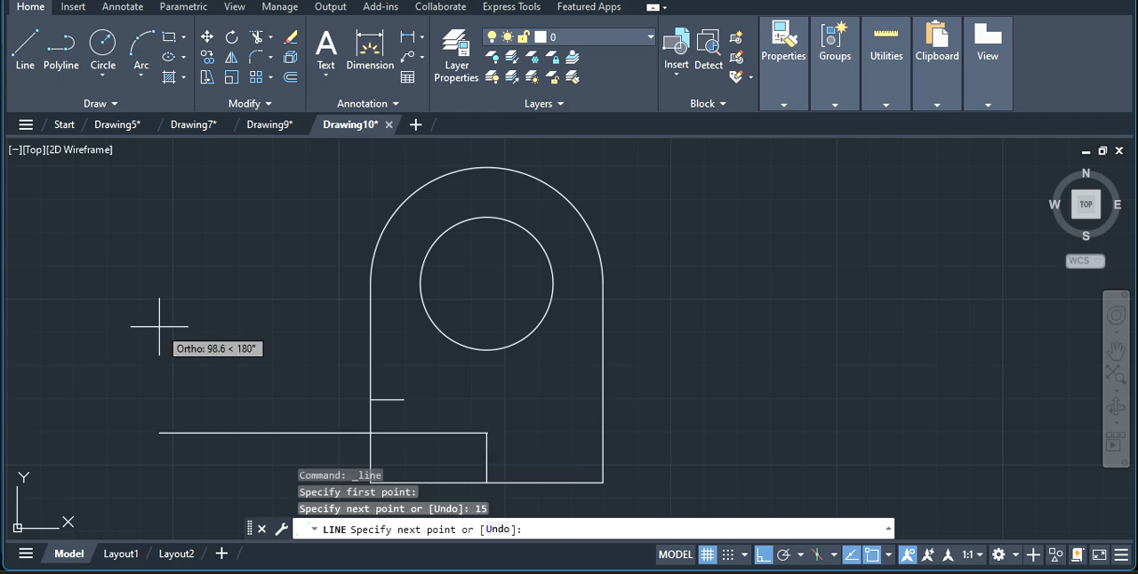
key(Escape)
click(168, 36)
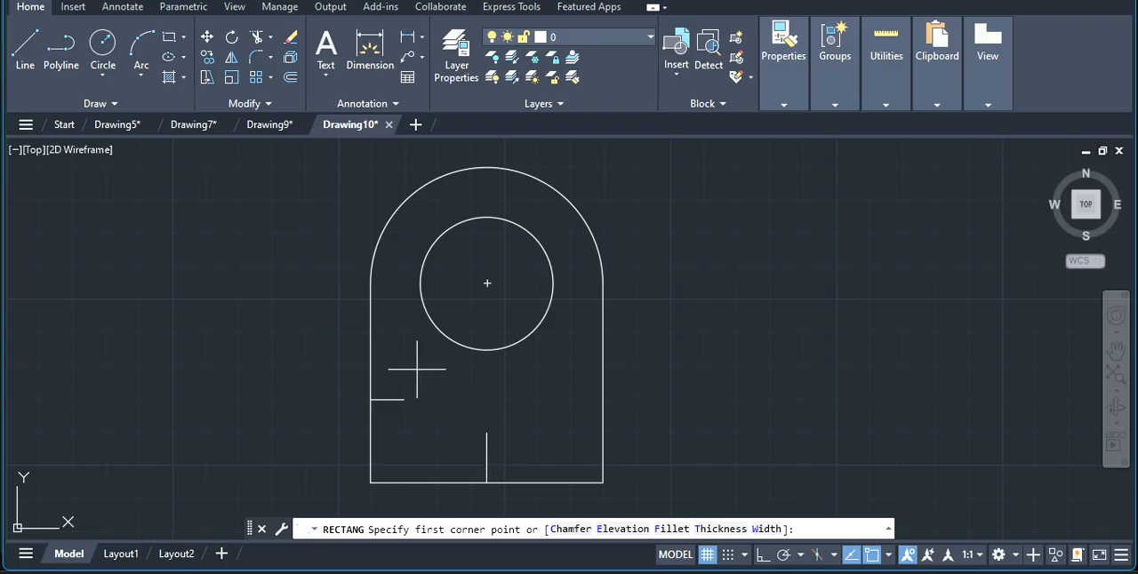
click(410, 377)
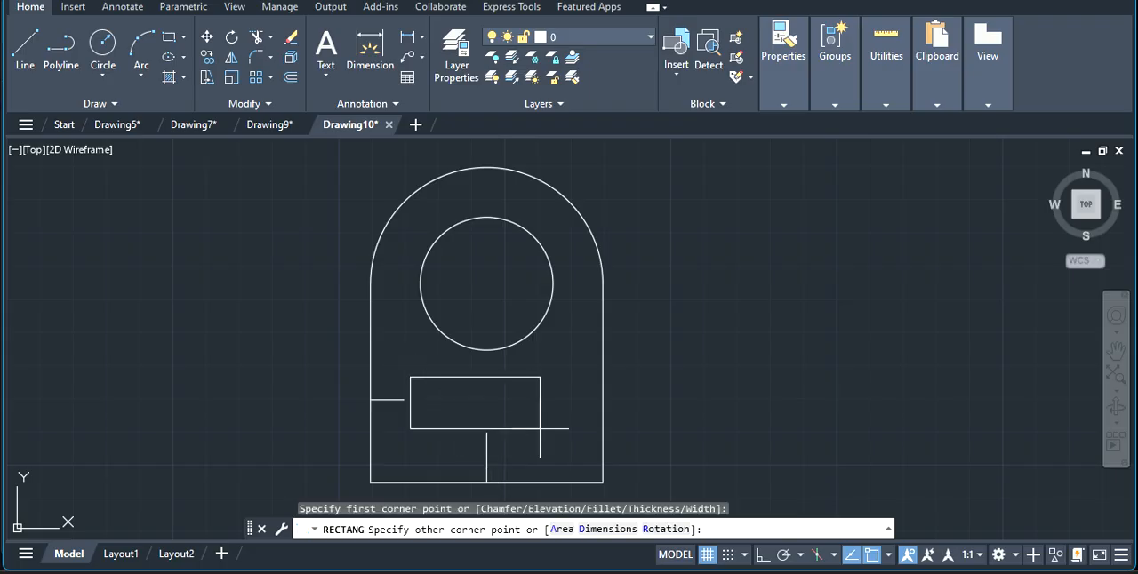
key(Escape)
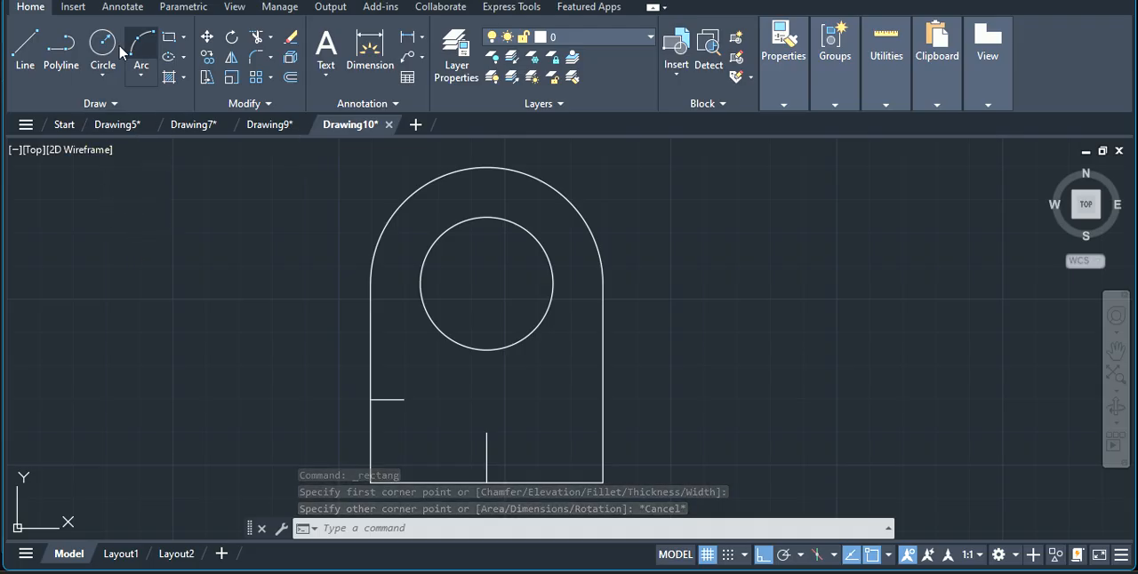
Draw a horizontal line from the upper end of the 15 mm vertical line rightward past the right side of the profile.
click(24, 52)
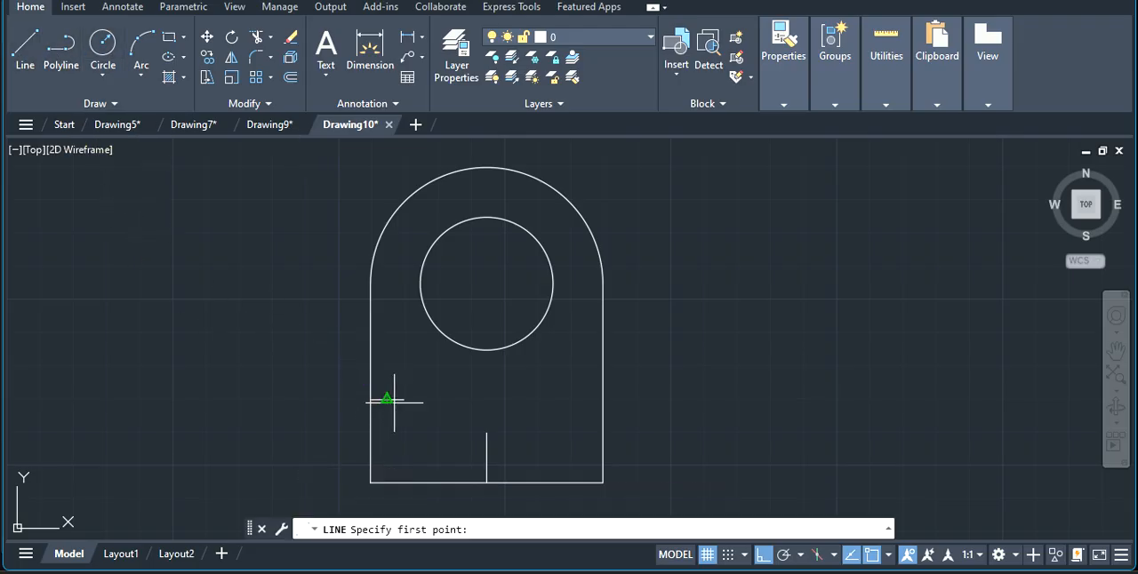
click(488, 433)
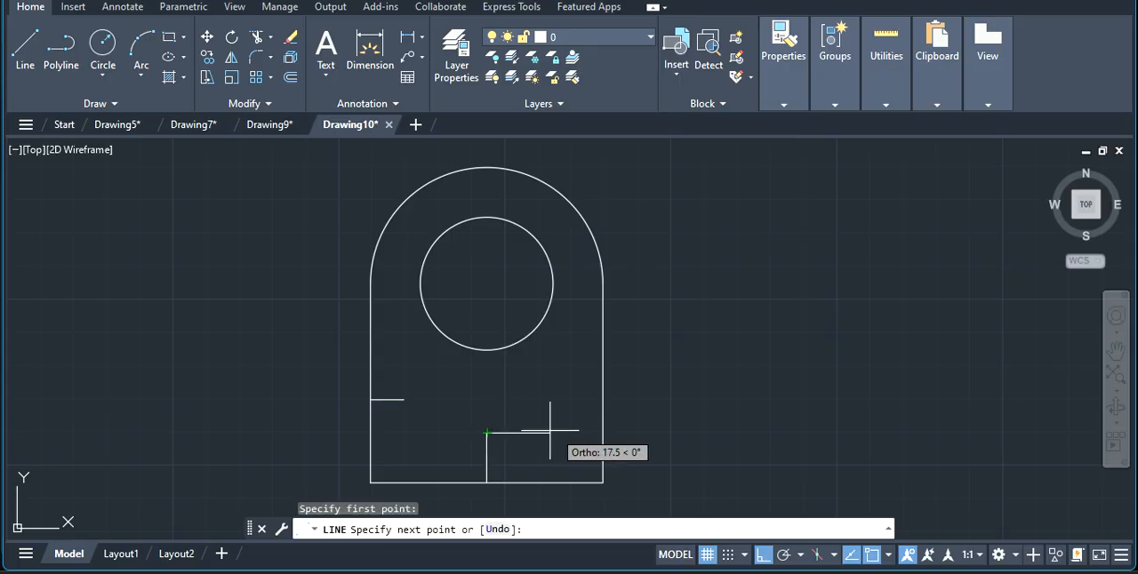
click(676, 433)
key(Escape)
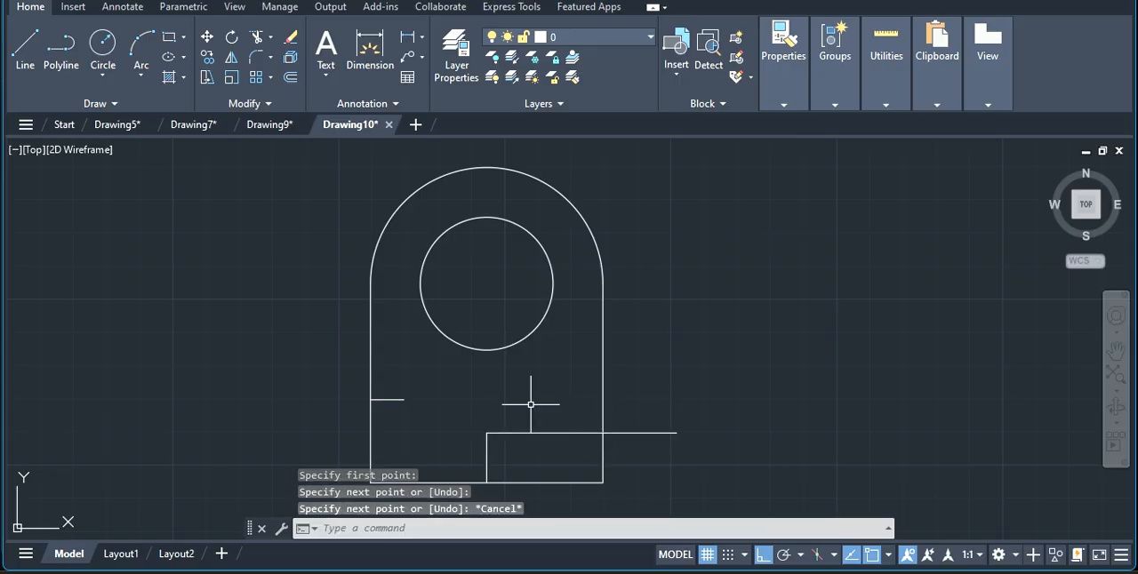
Draw a horizontal line about 38 mm long from the upper end of the 15 mm vertical line leftward past the left side.
click(28, 52)
click(487, 433)
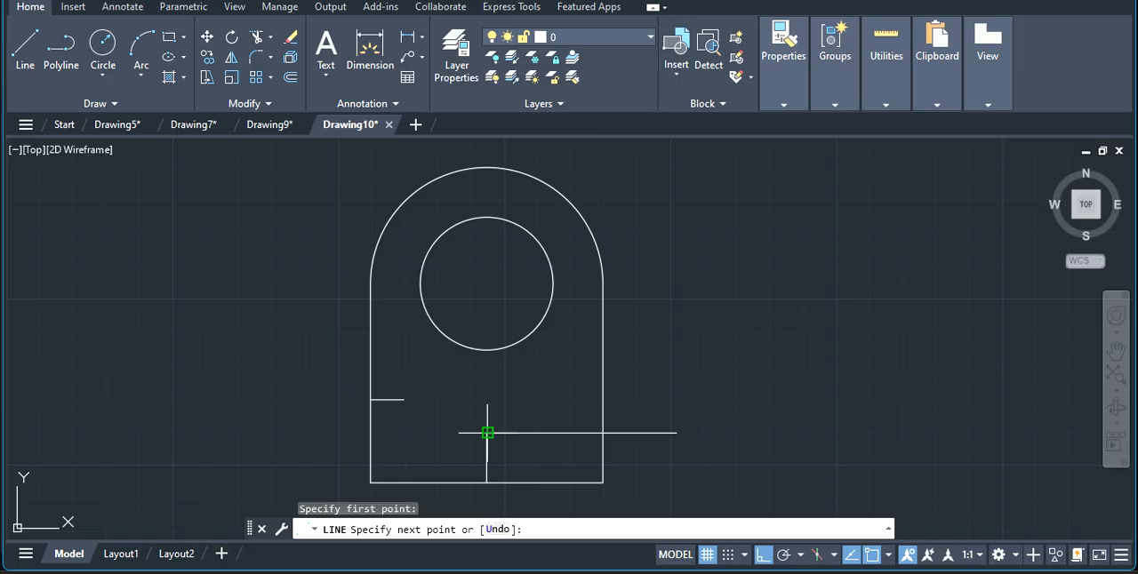
click(361, 433)
key(Escape)
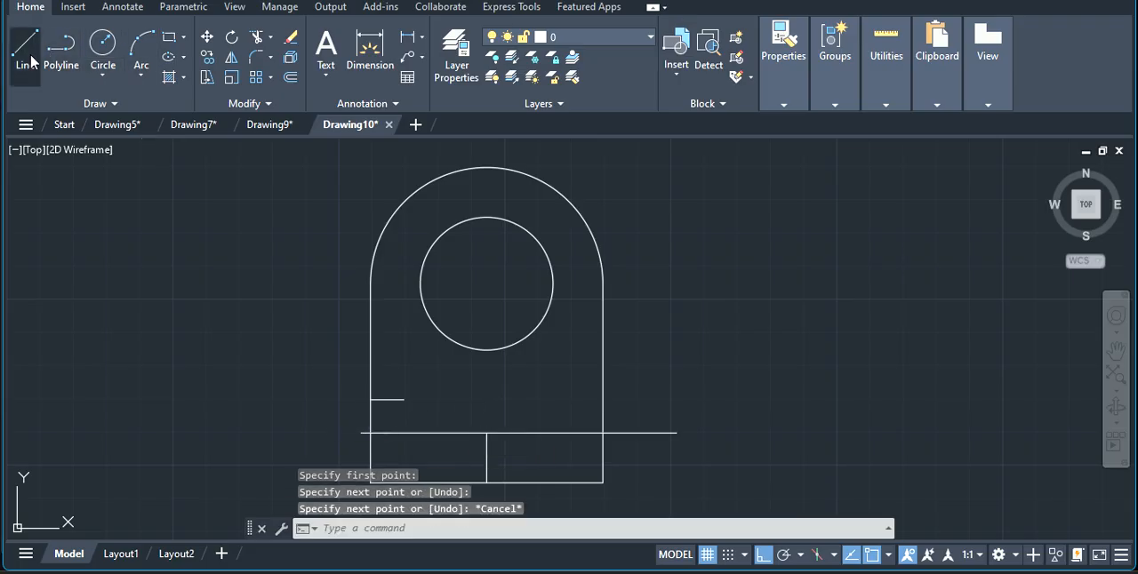
Draw a vertical line from the free end of the 10 mm line down to the long horizontal line.
click(26, 51)
click(404, 400)
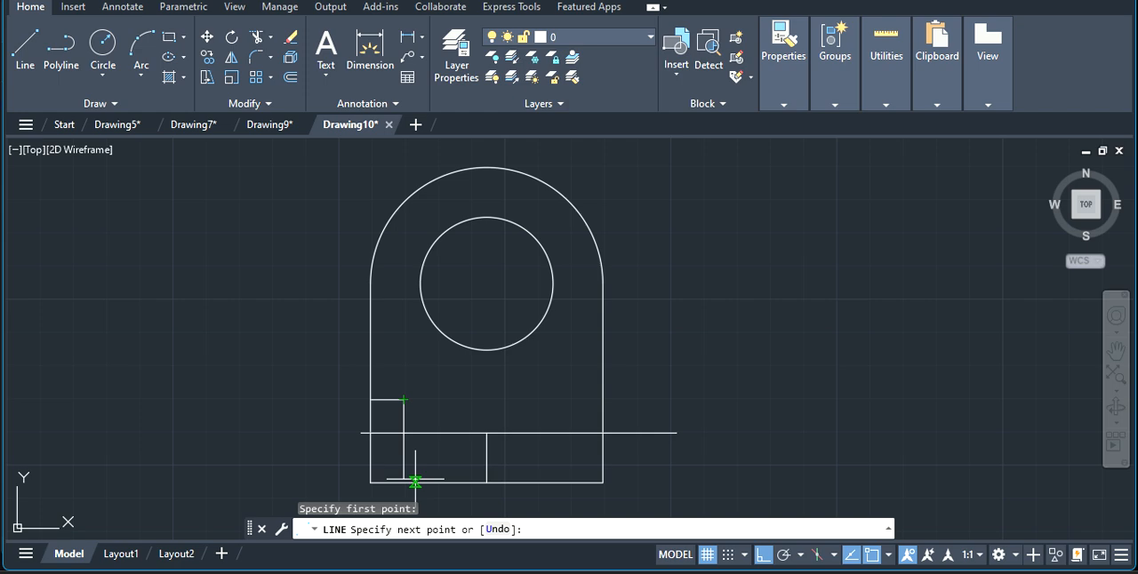
click(403, 433)
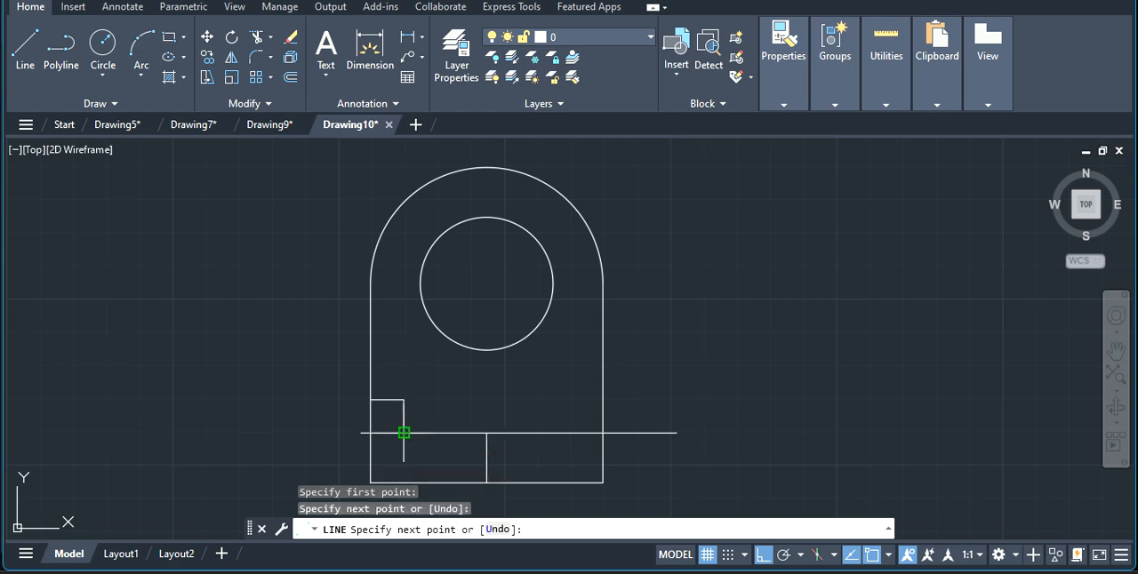
key(Escape)
Delete the short vertical line between the 10 mm line and the long horizontal line.
click(25, 46)
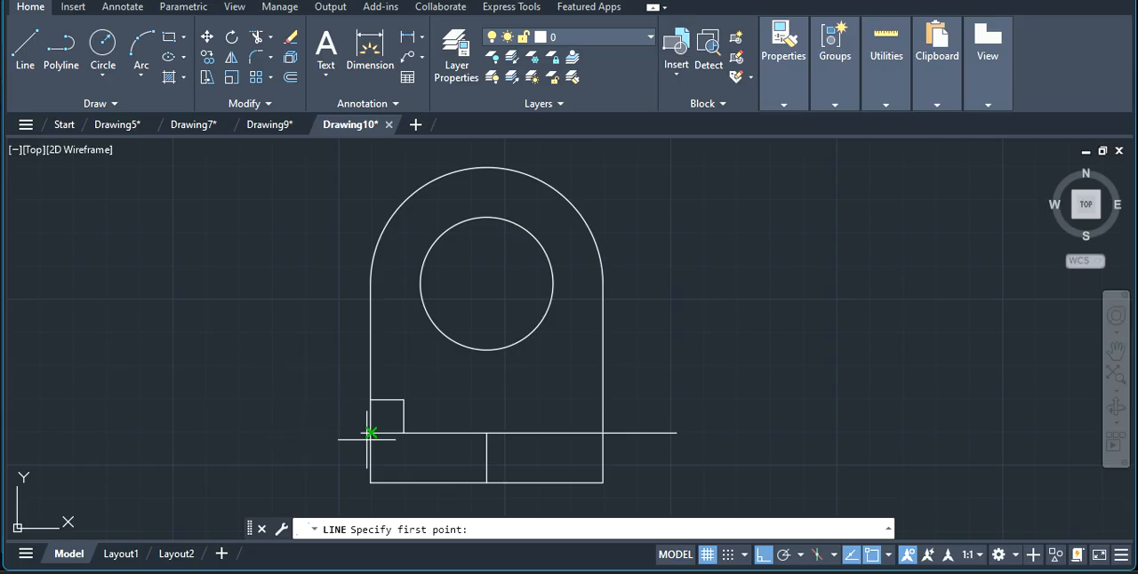
key(Escape)
click(404, 416)
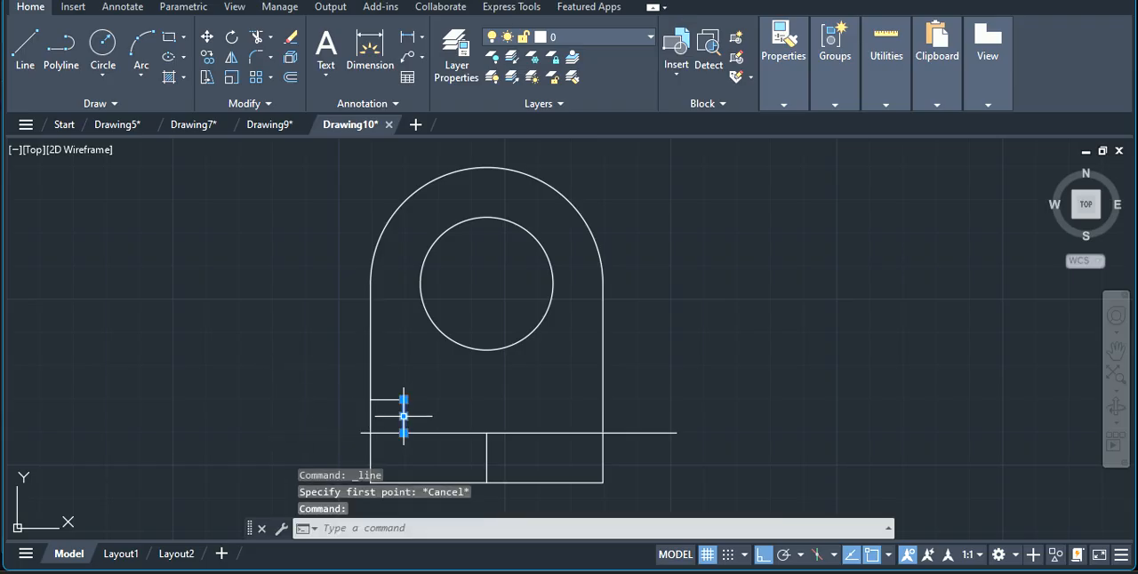
key(Delete)
click(25, 46)
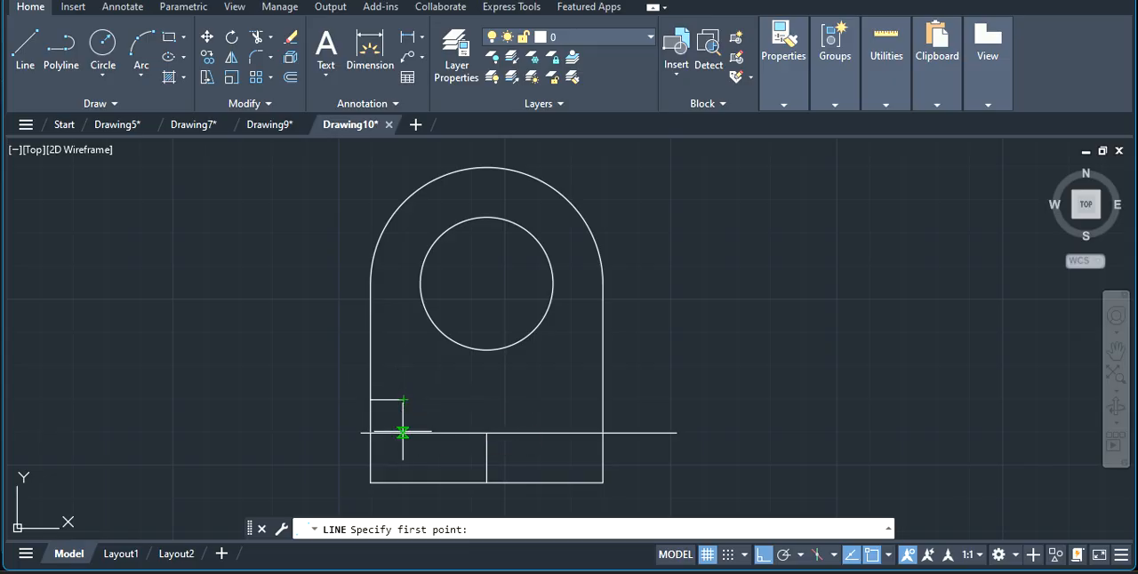
click(402, 433)
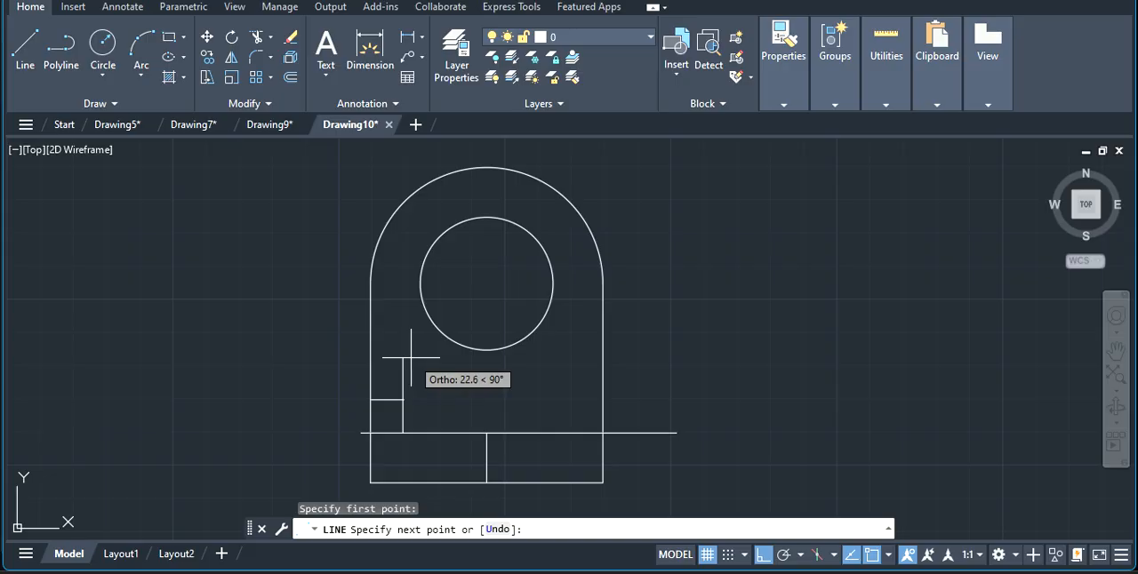
scroll(411, 359, up, 2)
scroll(395, 380, down, 2)
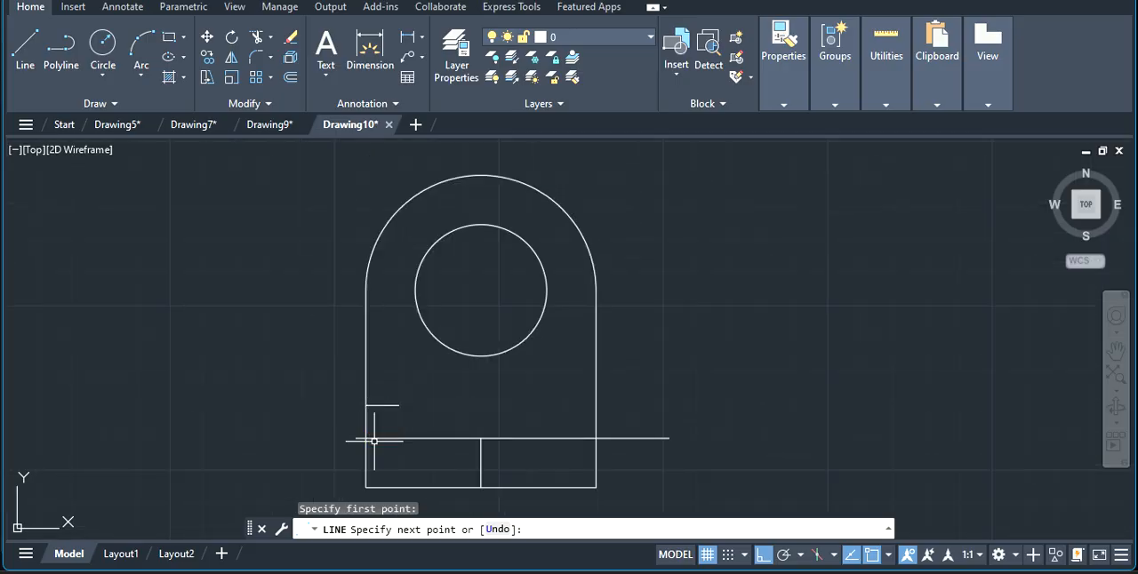
key(Escape)
click(24, 46)
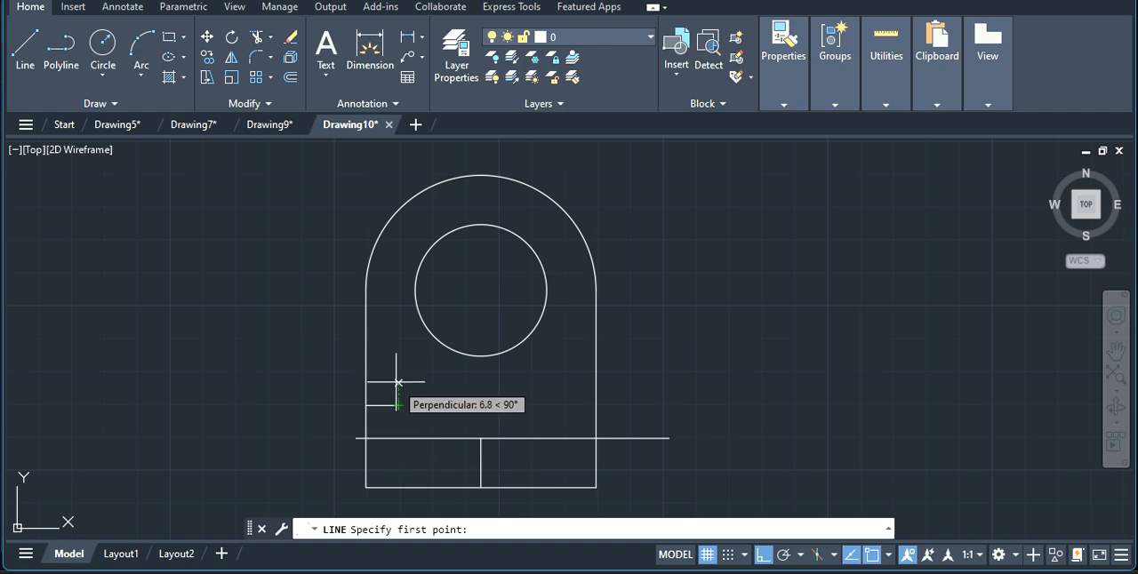
key(Escape)
Connect the free end of the 10 mm line to the long horizontal line below with a vertical line.
key(Return)
scroll(359, 434, up, 2)
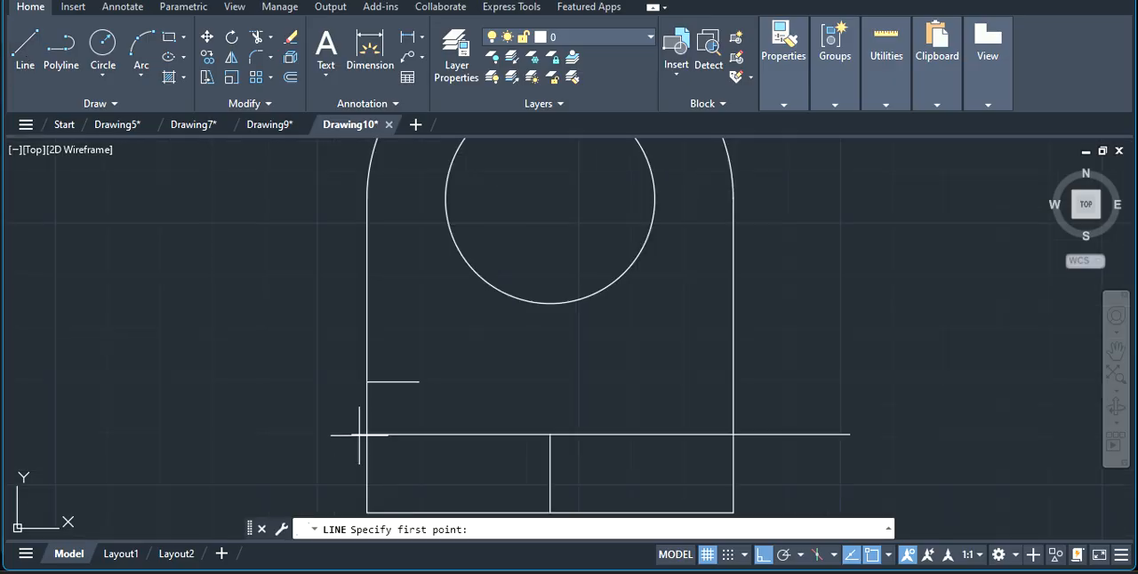
scroll(359, 434, up, 3)
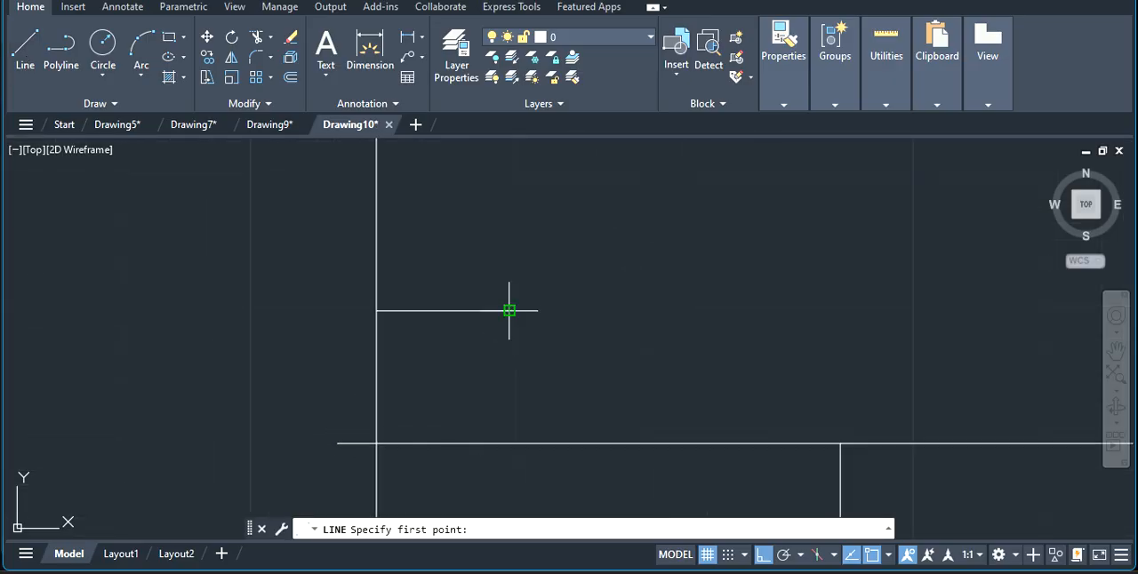
click(508, 310)
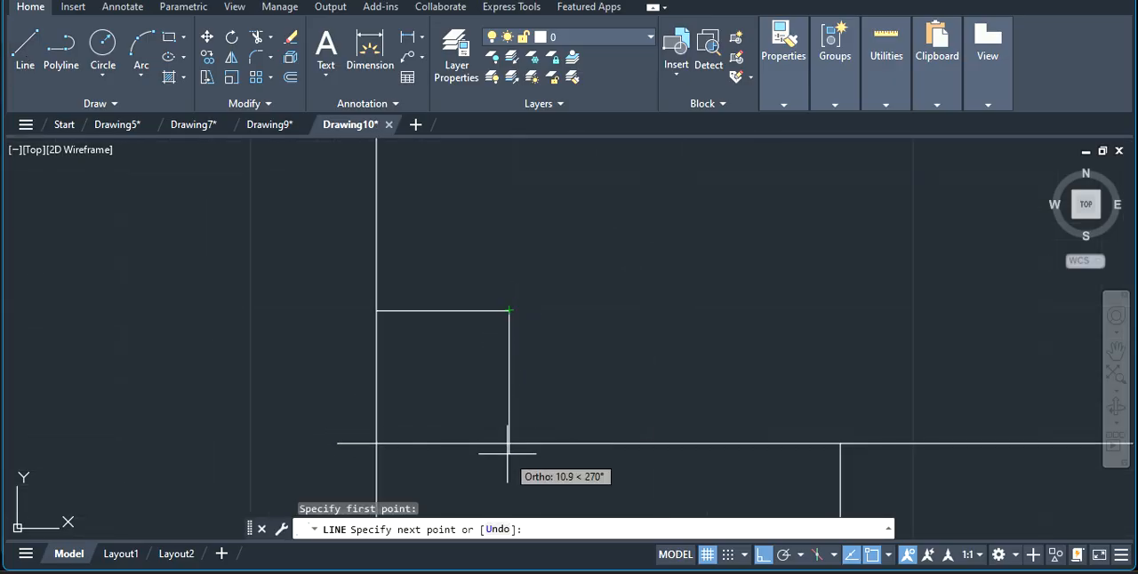
click(508, 444)
key(Escape)
key(Escape)
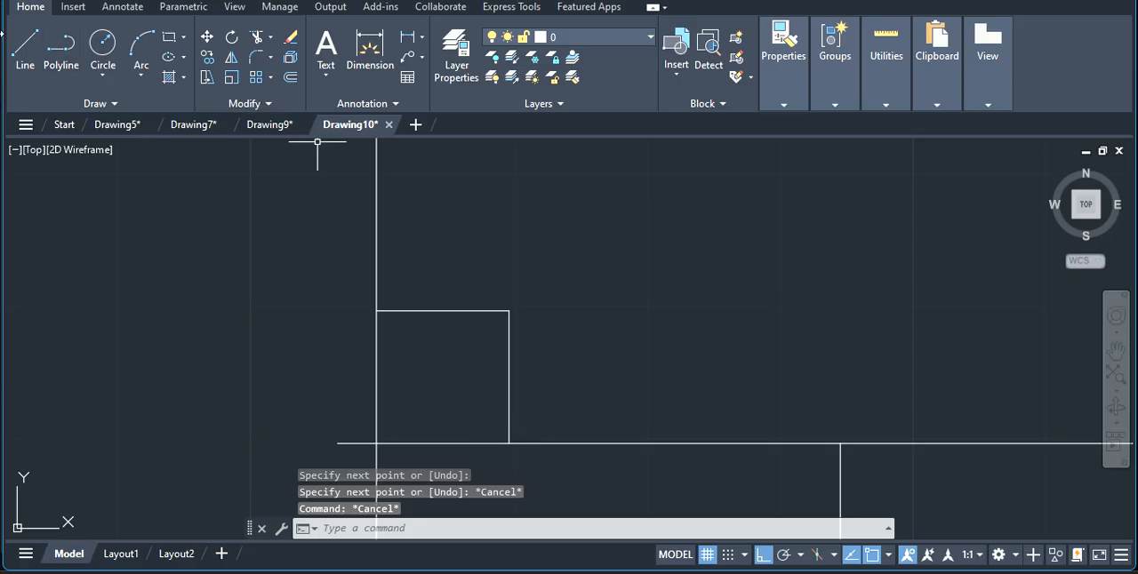
Draw a vertical line 15 mm long upward from where the short vertical line meets the long horizontal line.
click(27, 55)
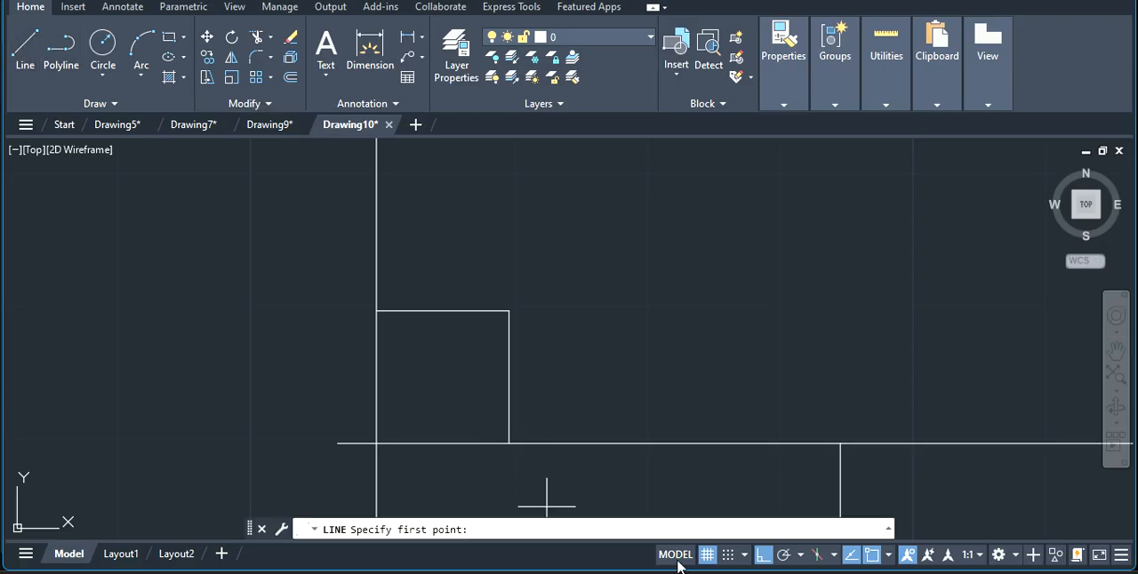
click(509, 442)
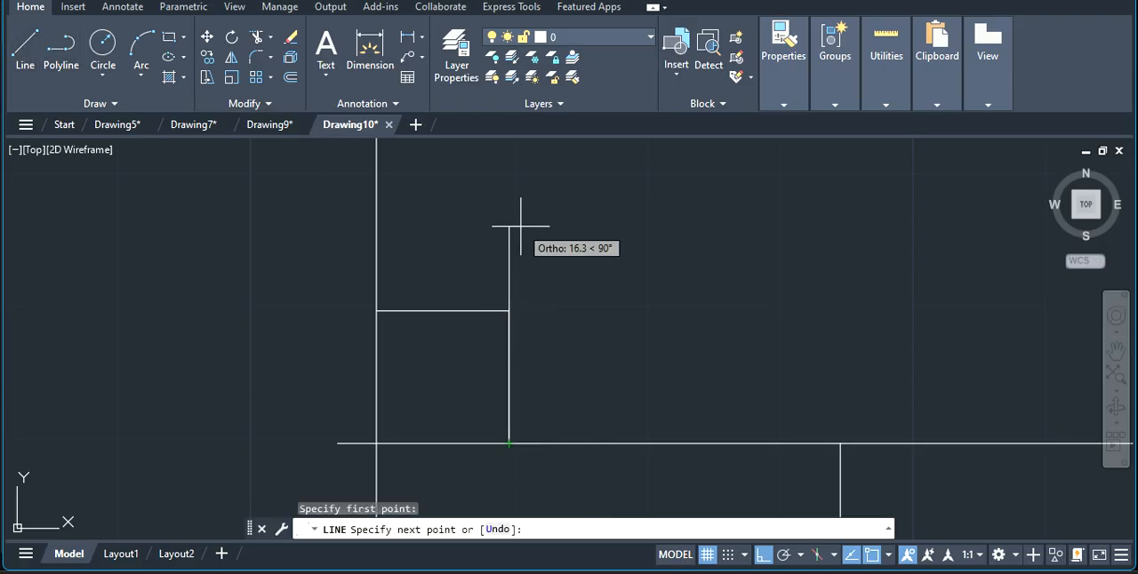
text(15)
key(Return)
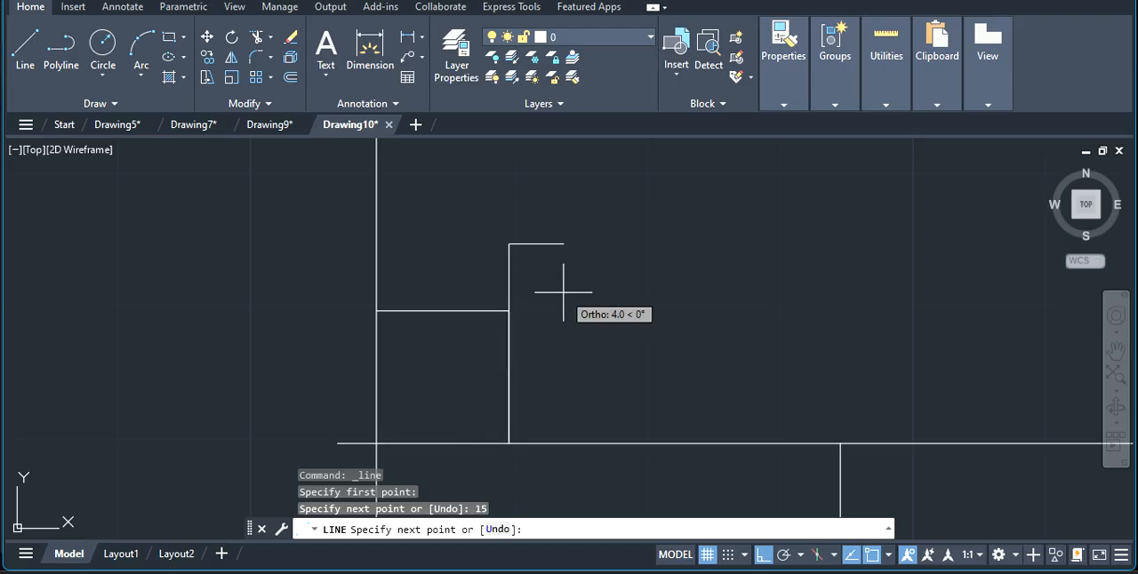
End the line command and delete the 10 mm horizontal guide line beside the profile's left side.
key(Escape)
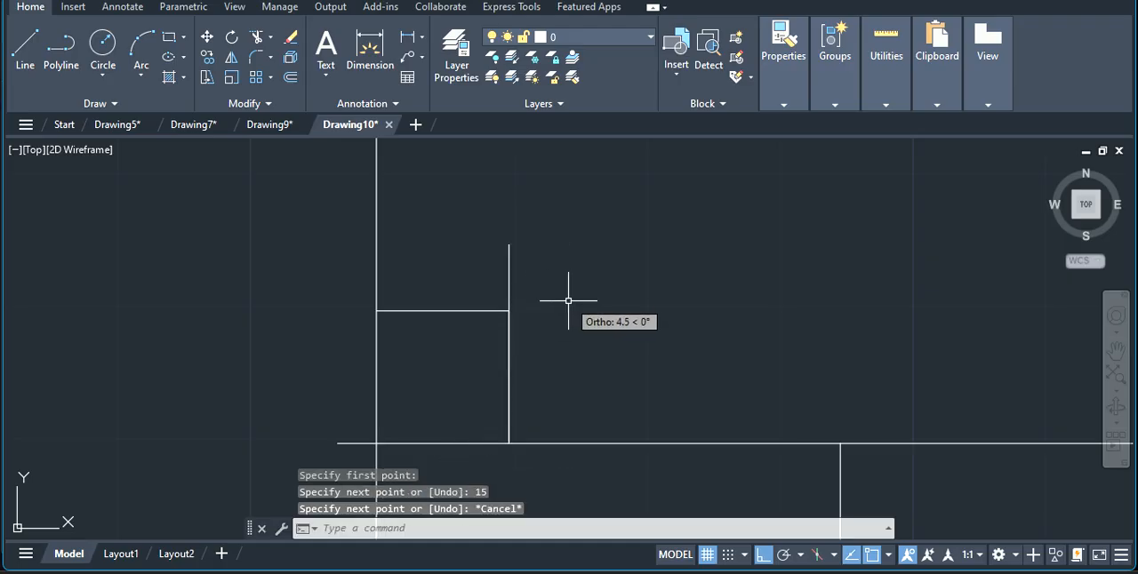
click(456, 311)
key(Delete)
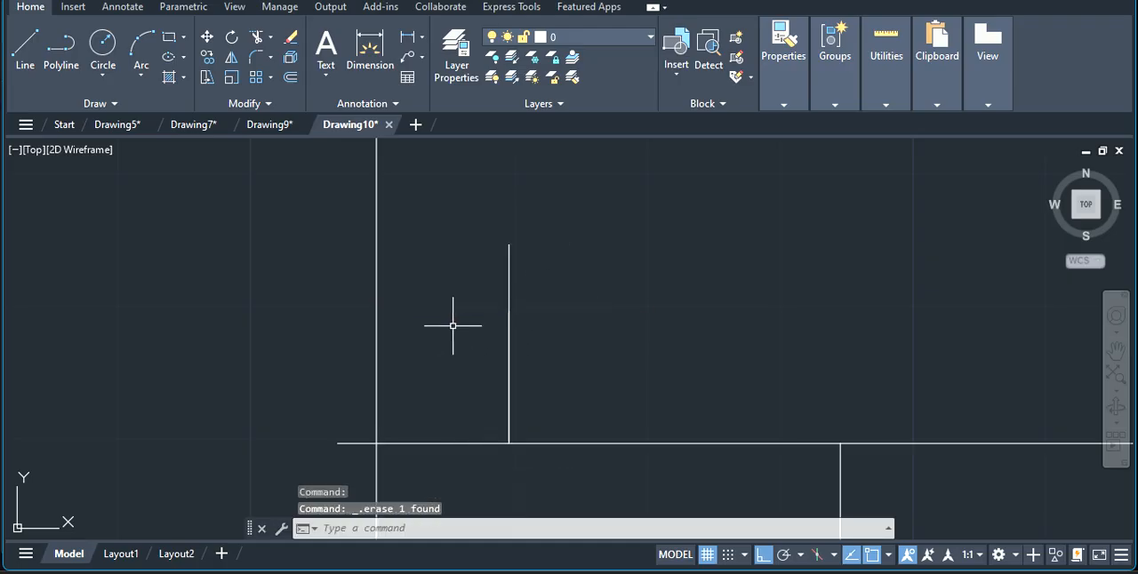
click(505, 375)
click(513, 376)
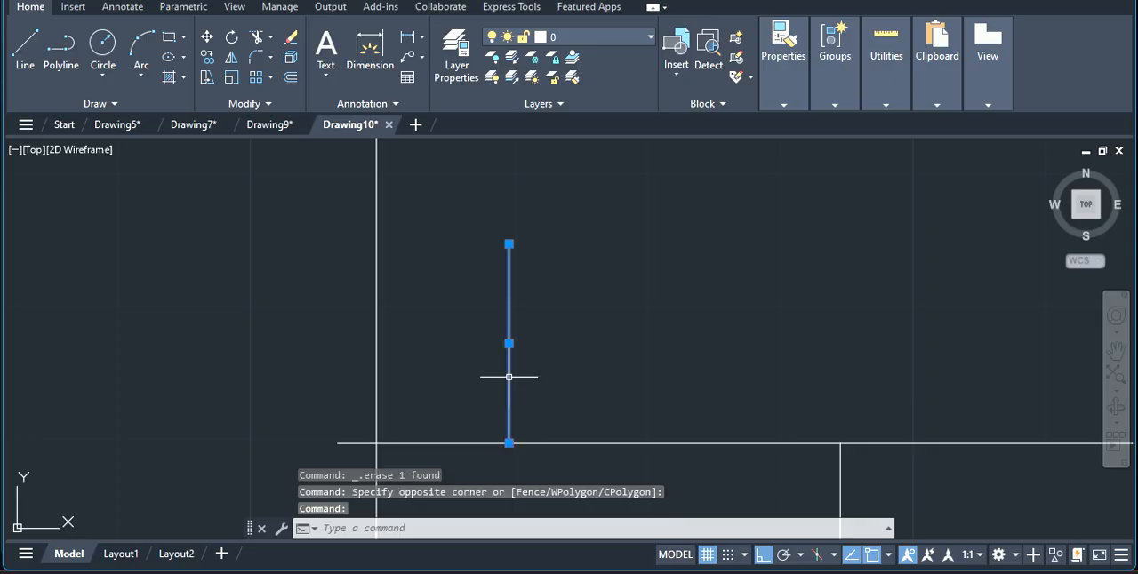
key(Escape)
click(509, 384)
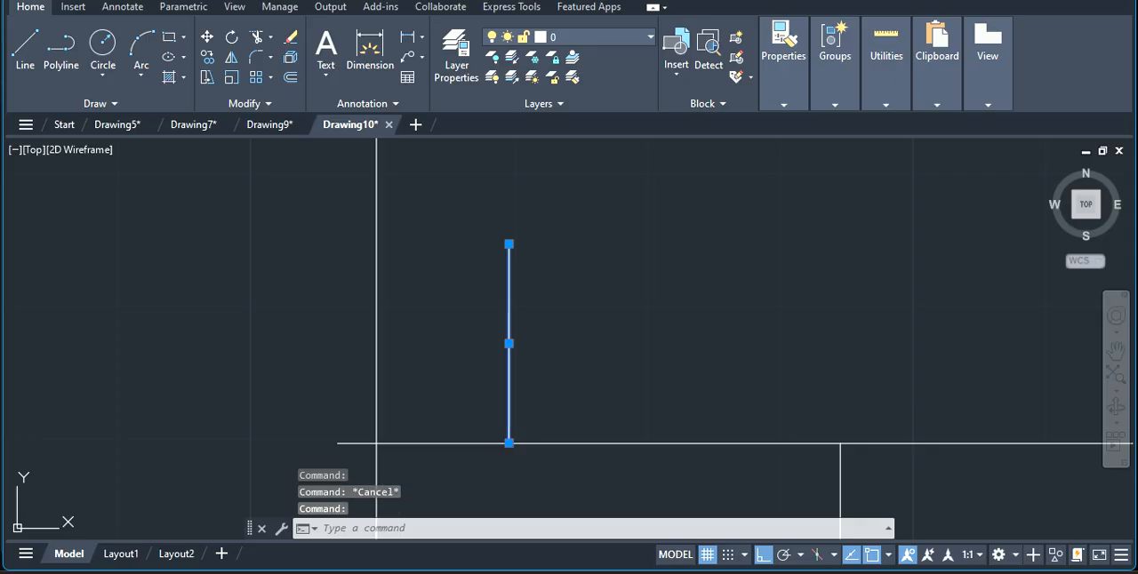
key(Escape)
scroll(537, 352, down, 4)
scroll(531, 363, up, 4)
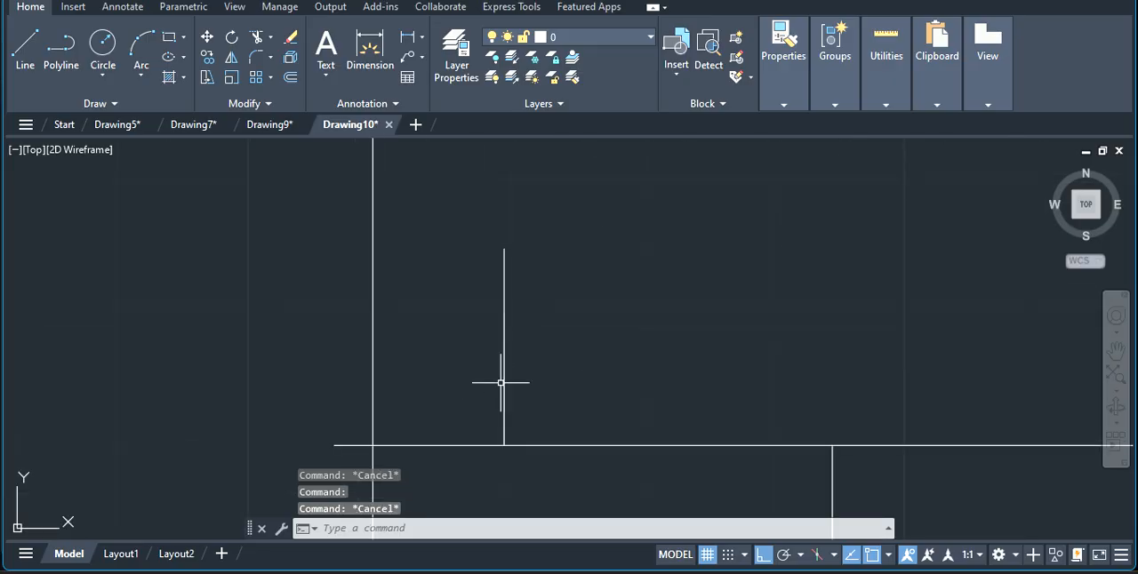
click(501, 383)
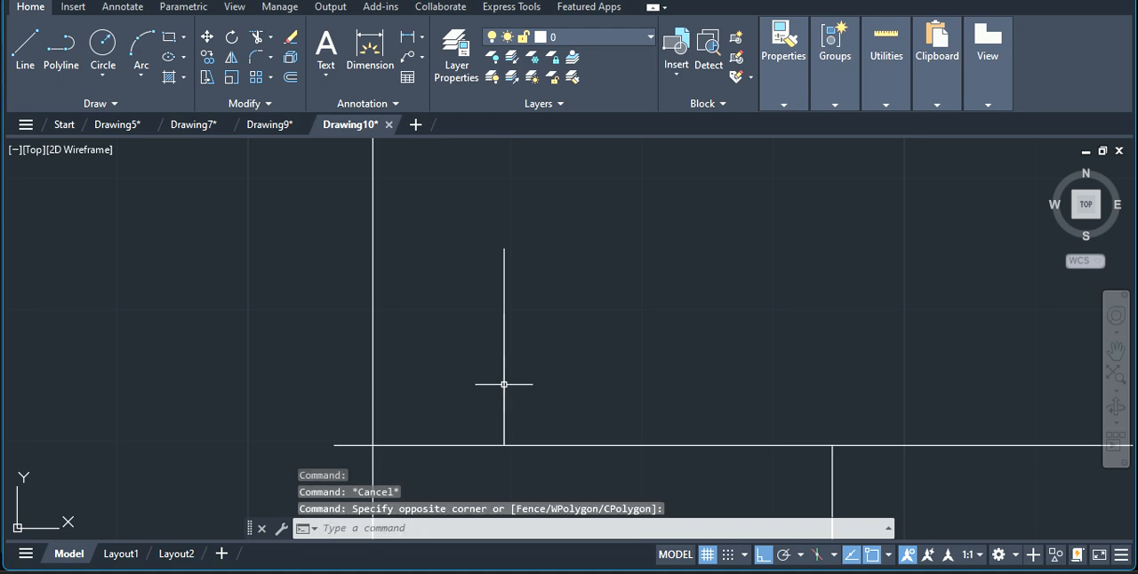
key(Escape)
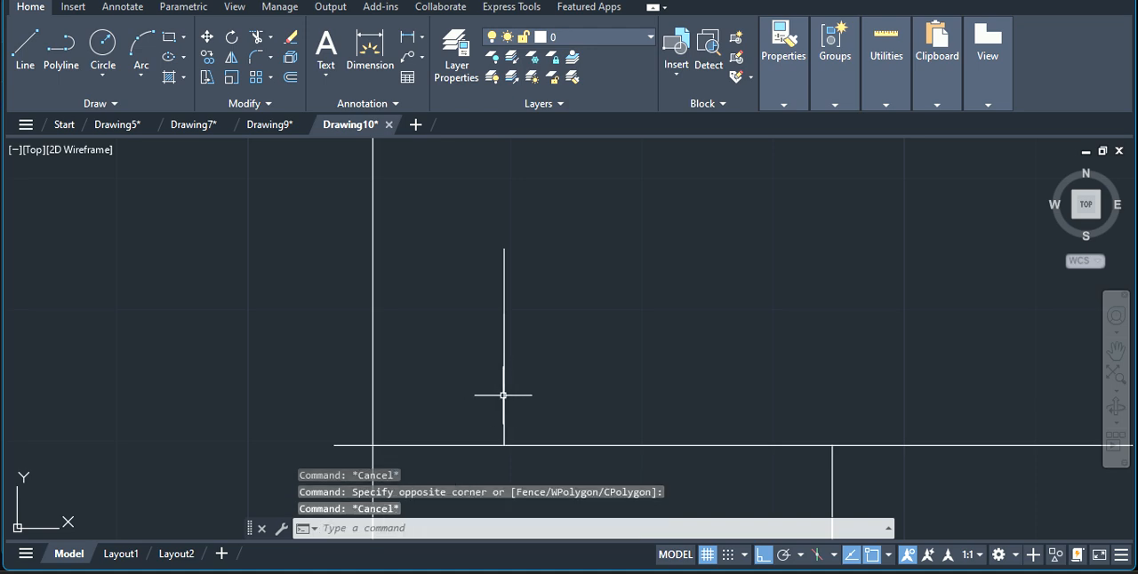
click(503, 395)
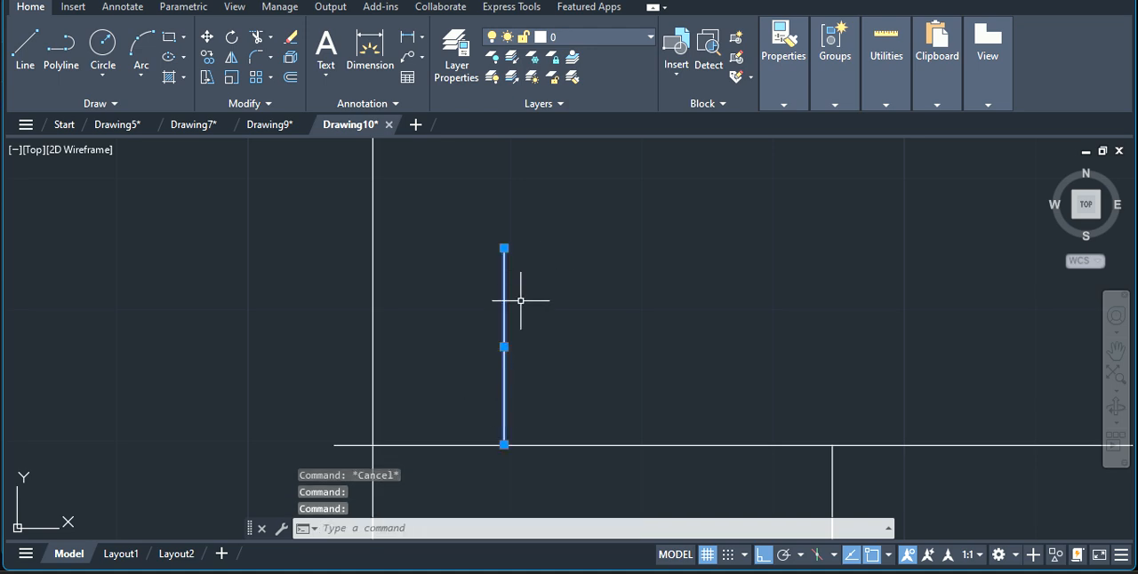
key(Escape)
click(504, 414)
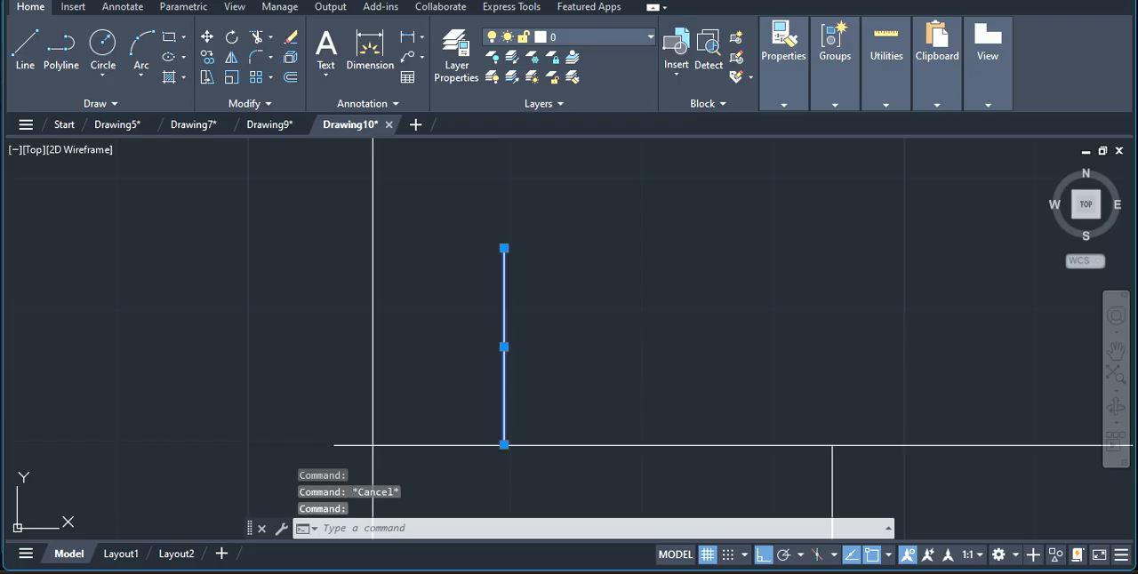
key(Escape)
Draw a 50 mm horizontal line rightward from the 15 mm line's upper end, then a vertical line down to the long horizontal line.
scroll(594, 376, down, 4)
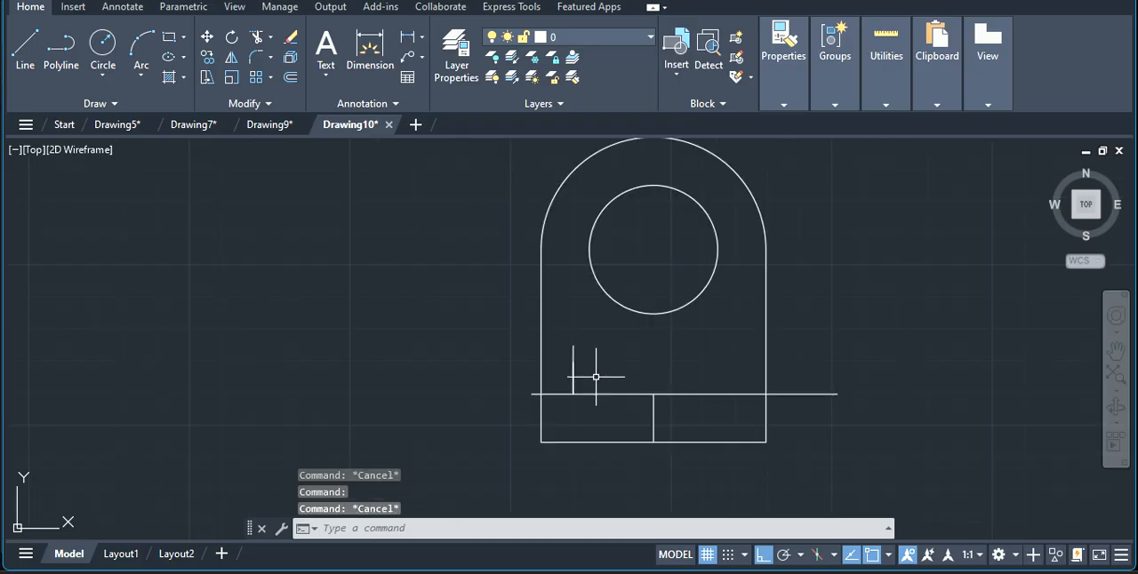
click(34, 53)
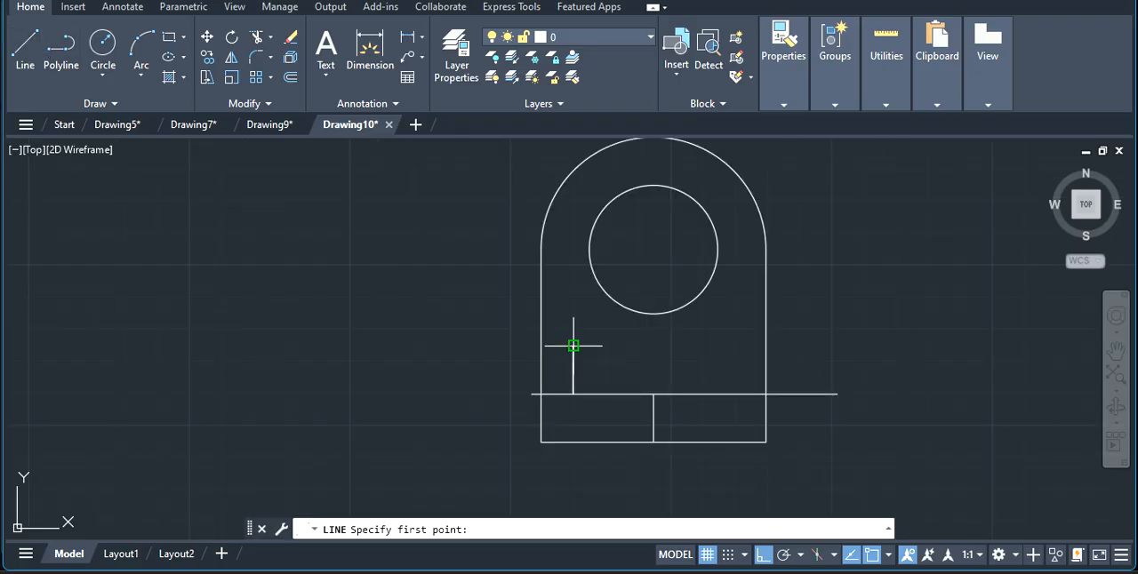
click(573, 346)
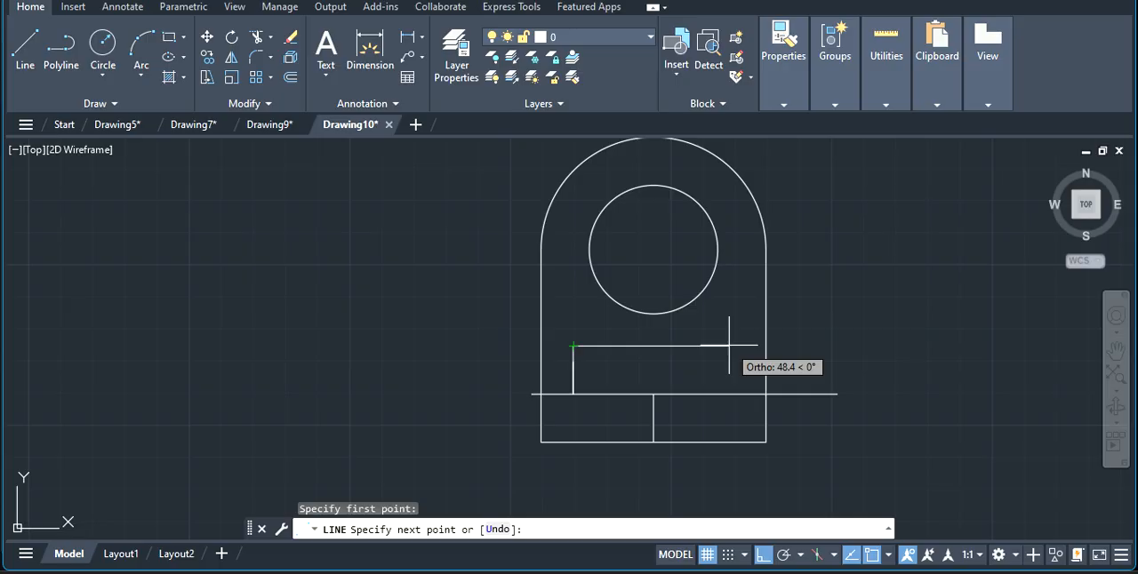
text(50)
key(Return)
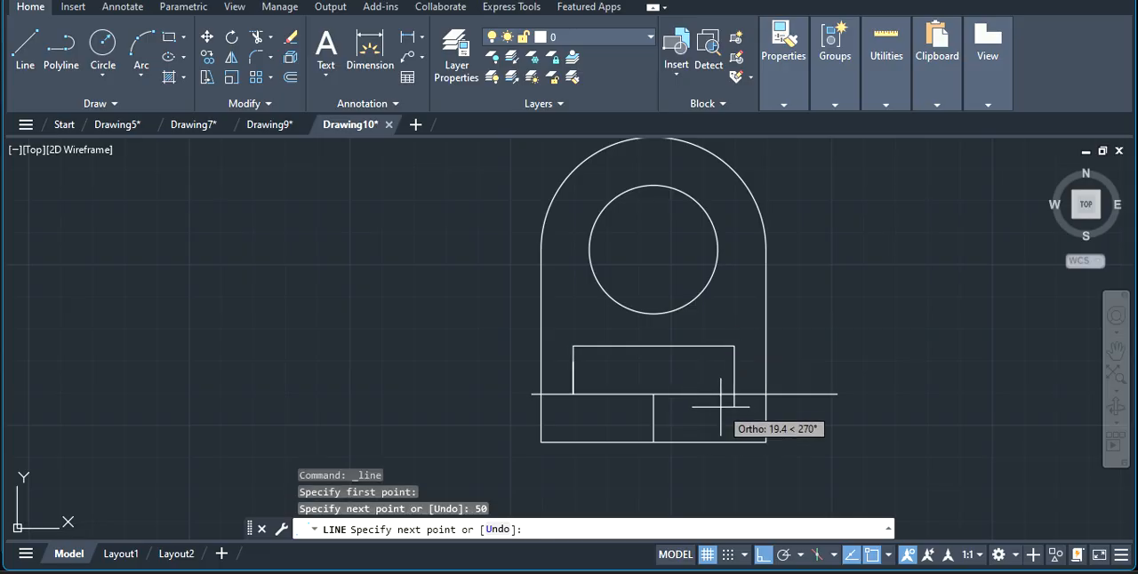
click(733, 394)
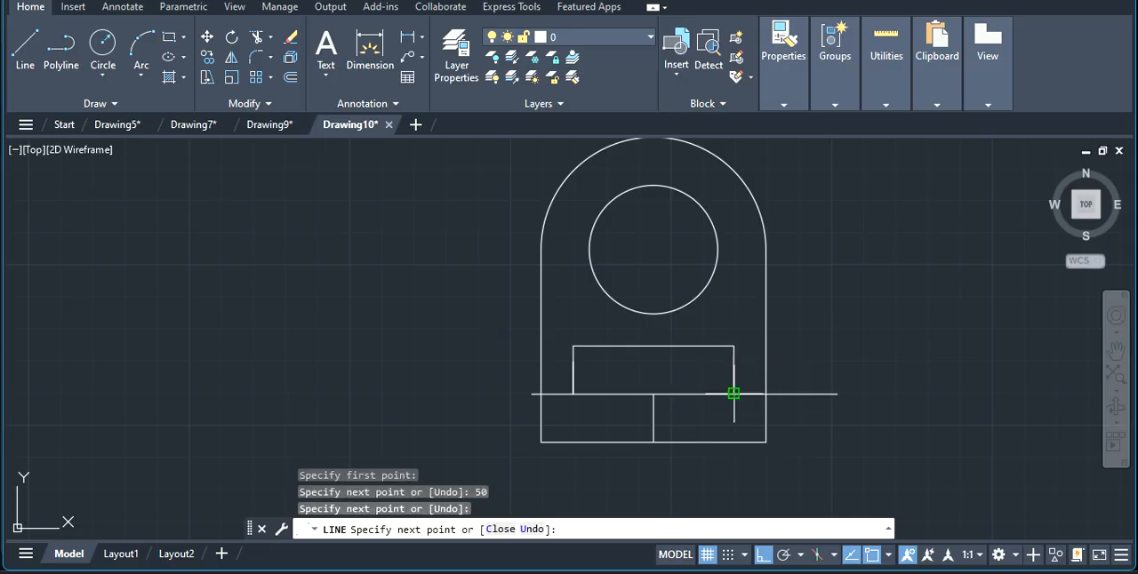
key(Escape)
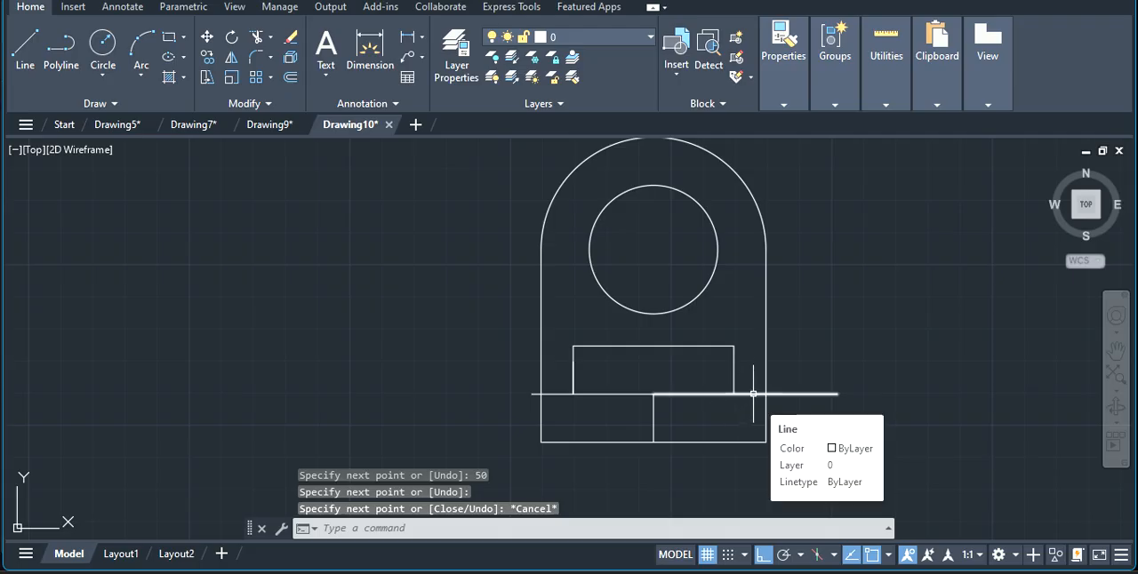
click(606, 531)
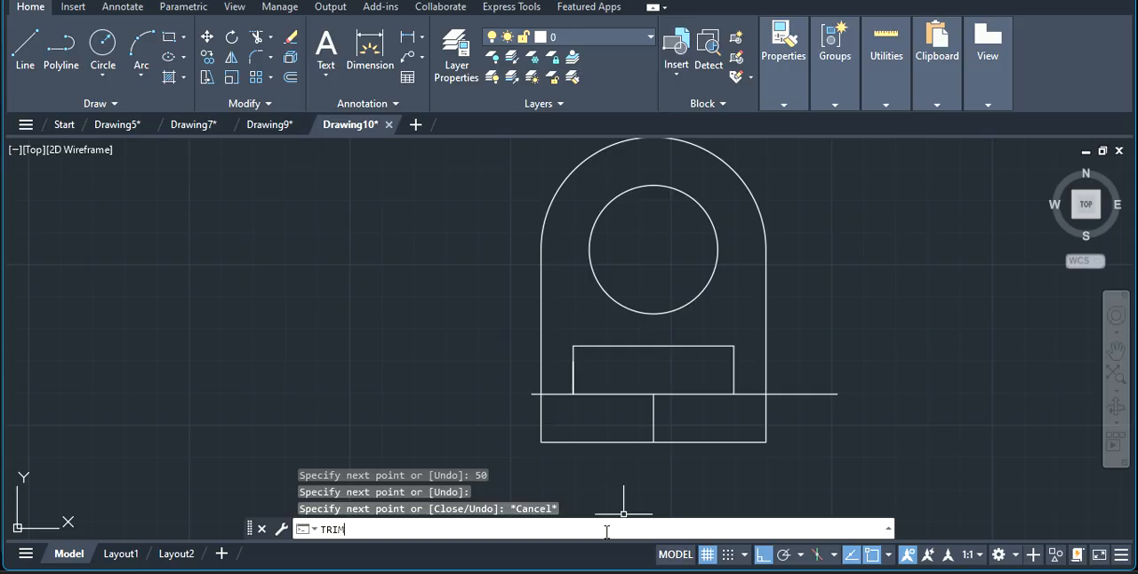
text(TRIM)
key(Return)
click(750, 392)
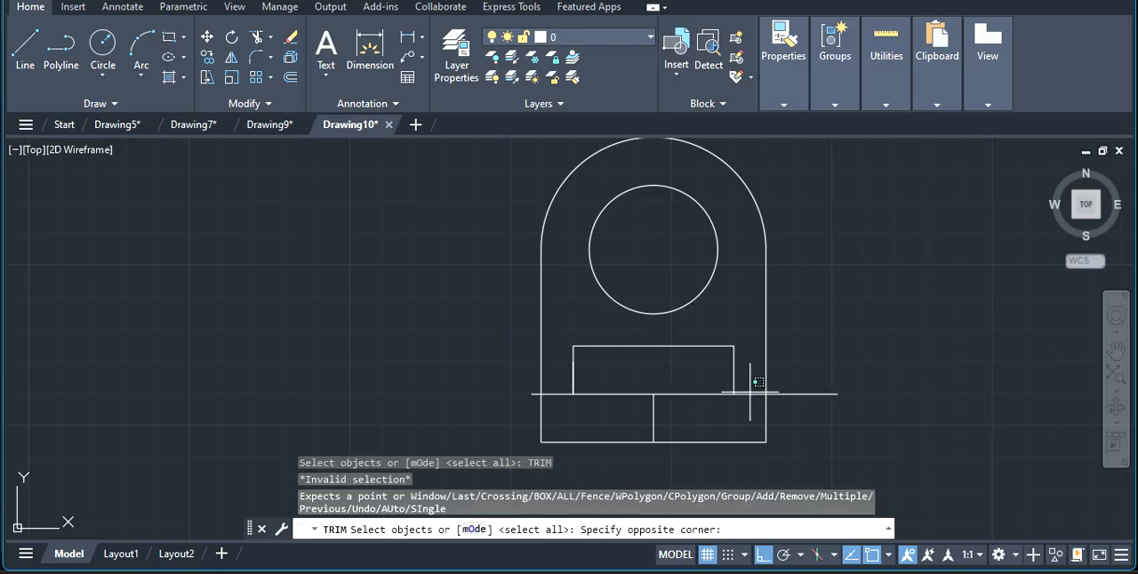
click(789, 388)
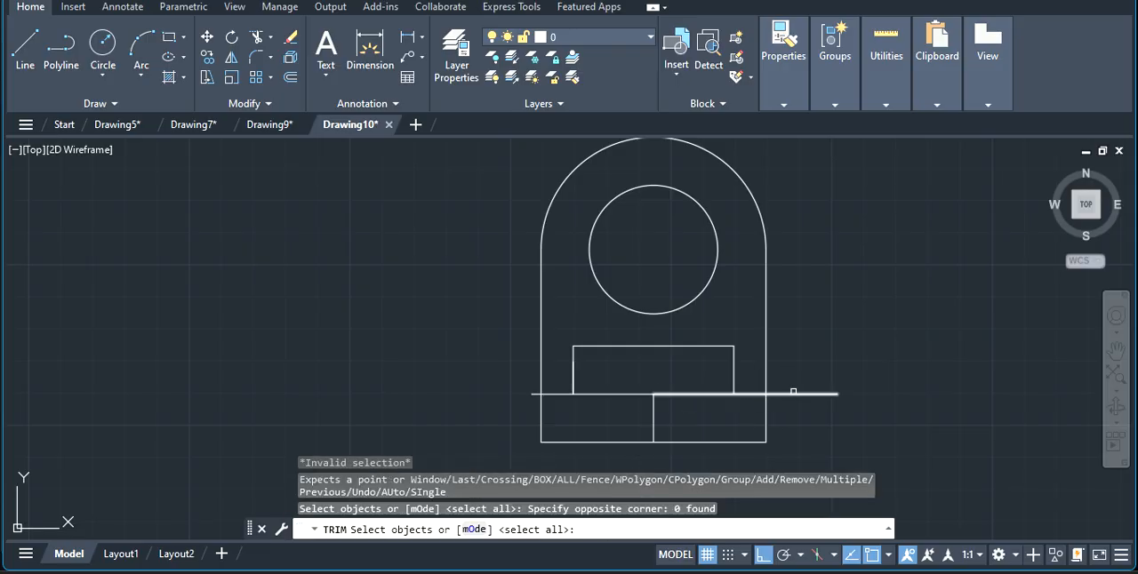
click(793, 392)
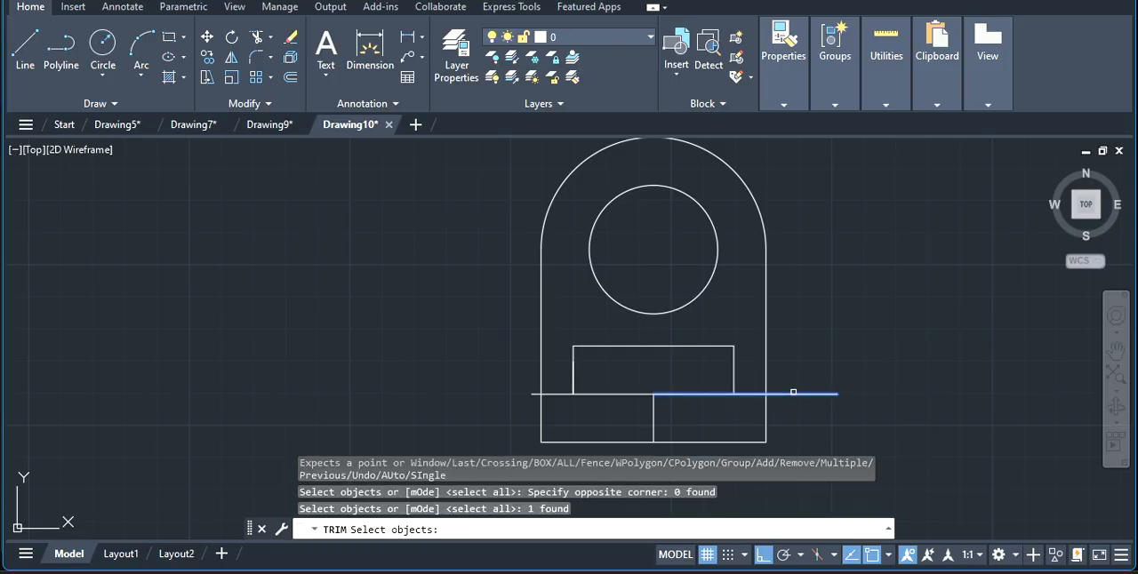
click(555, 395)
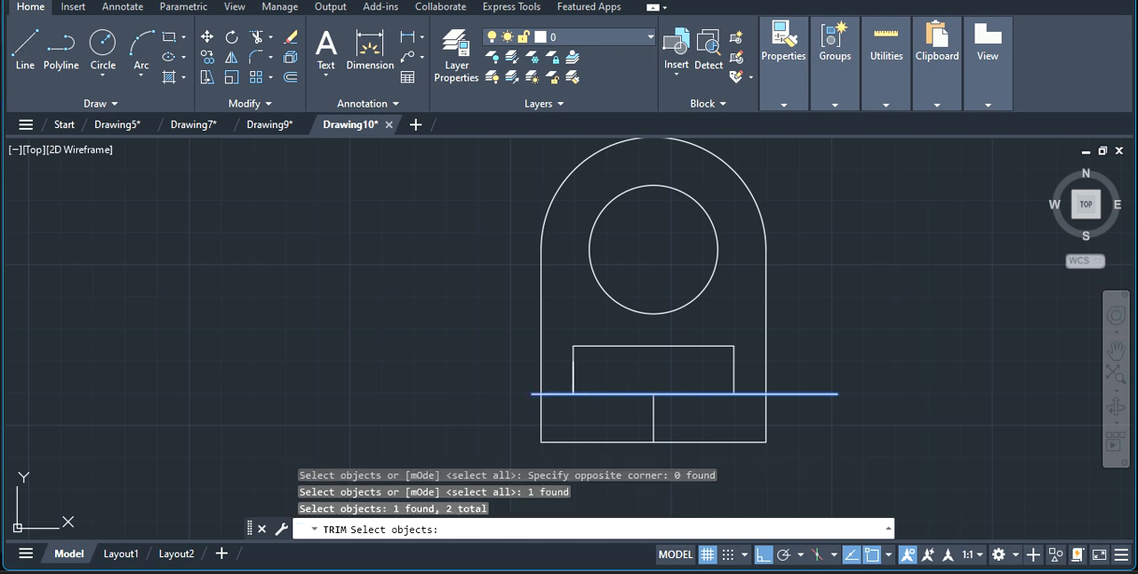
key(Escape)
click(433, 528)
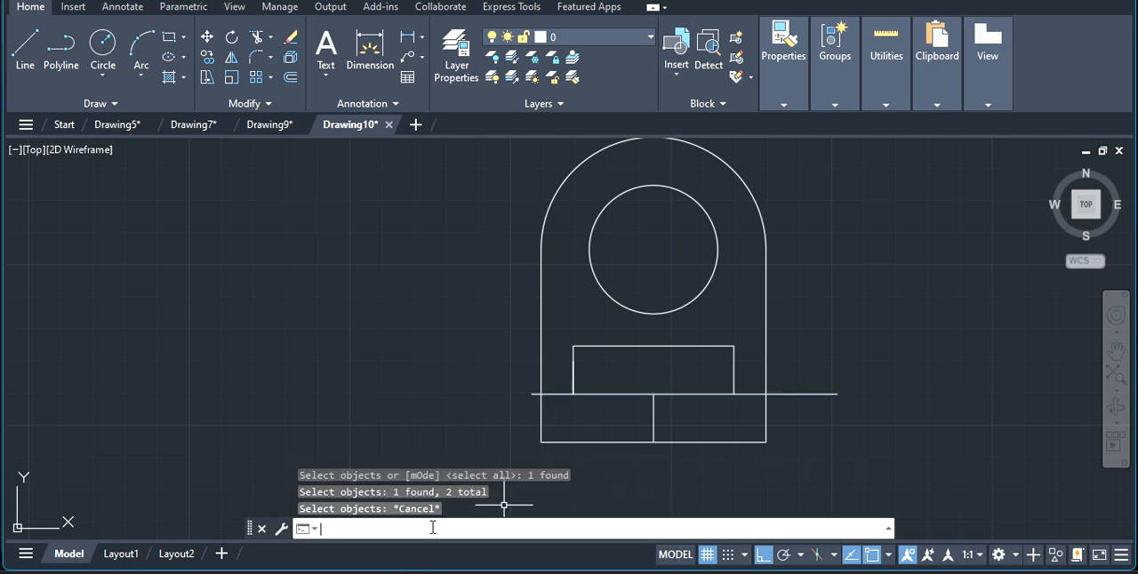
text(TRIM)
key(Return)
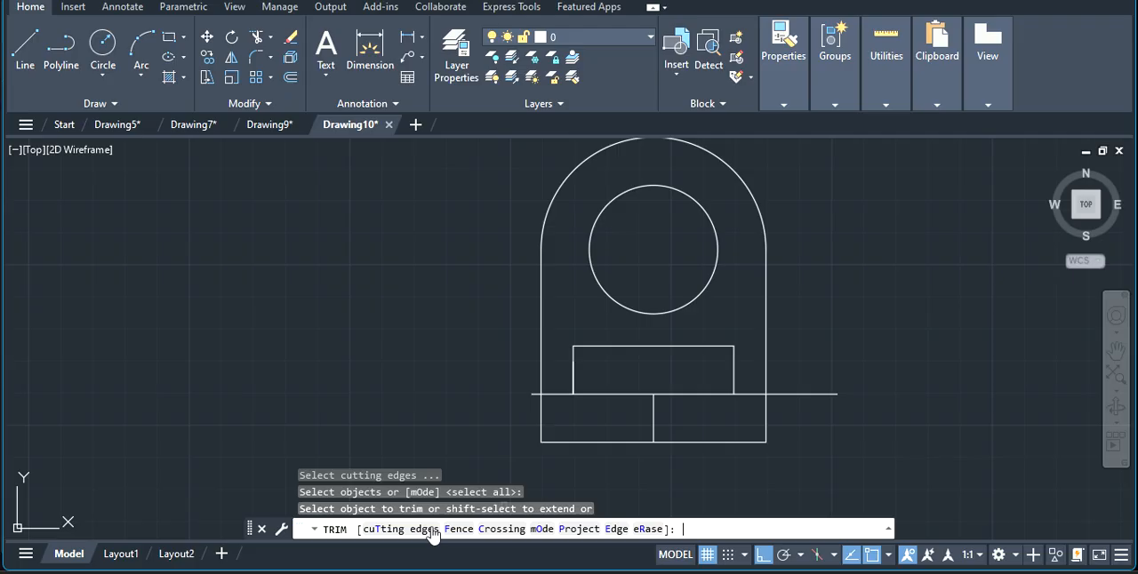
click(558, 388)
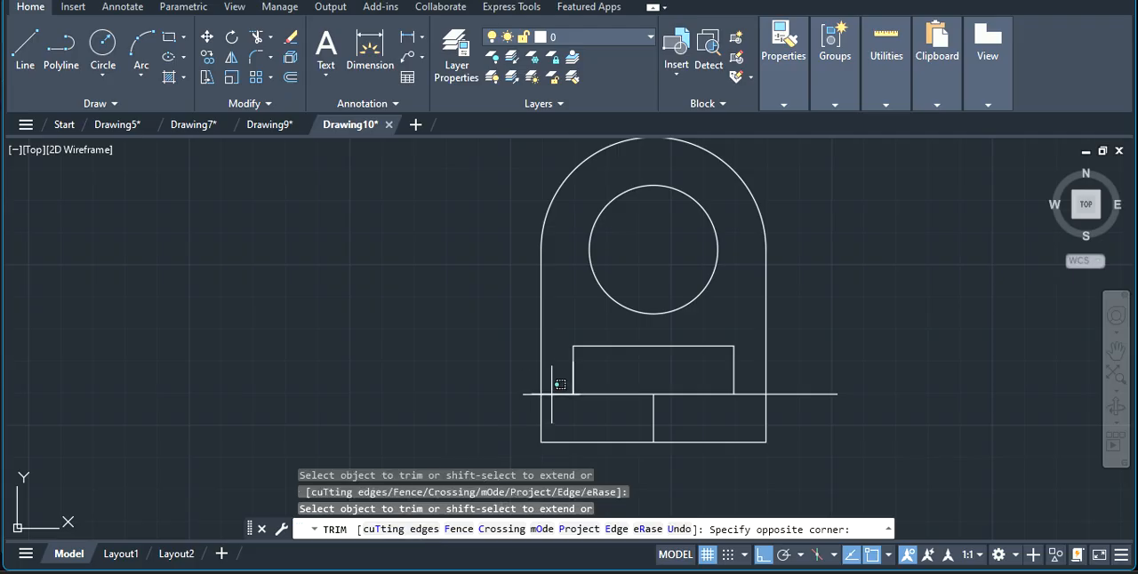
key(Escape)
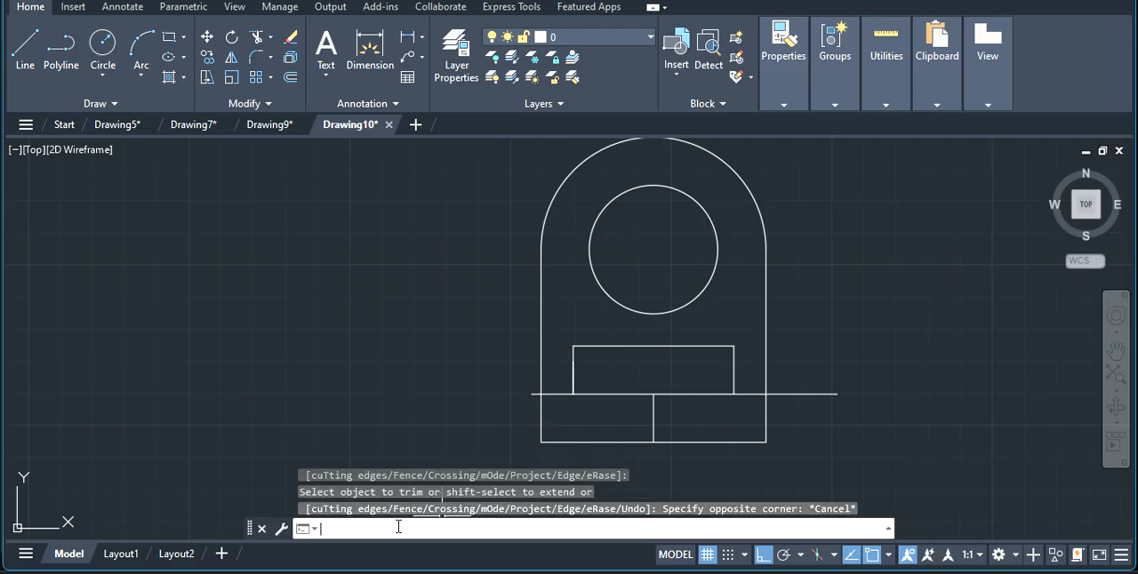
Trim the long horizontal line between the inner rectangle and both vertical sides of the profile.
text(TRIM)
key(Return)
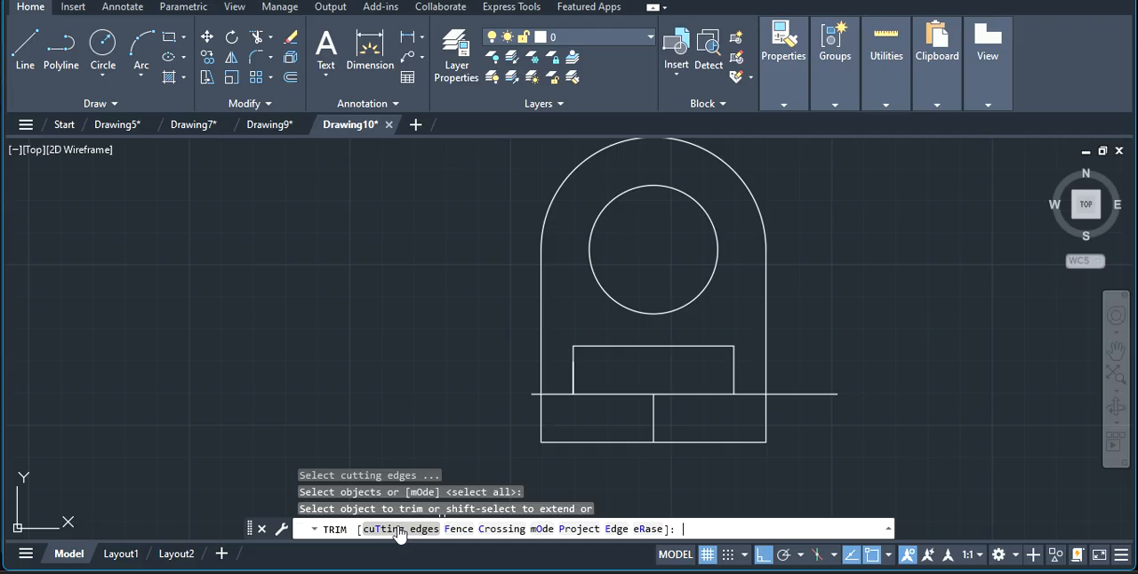
click(535, 394)
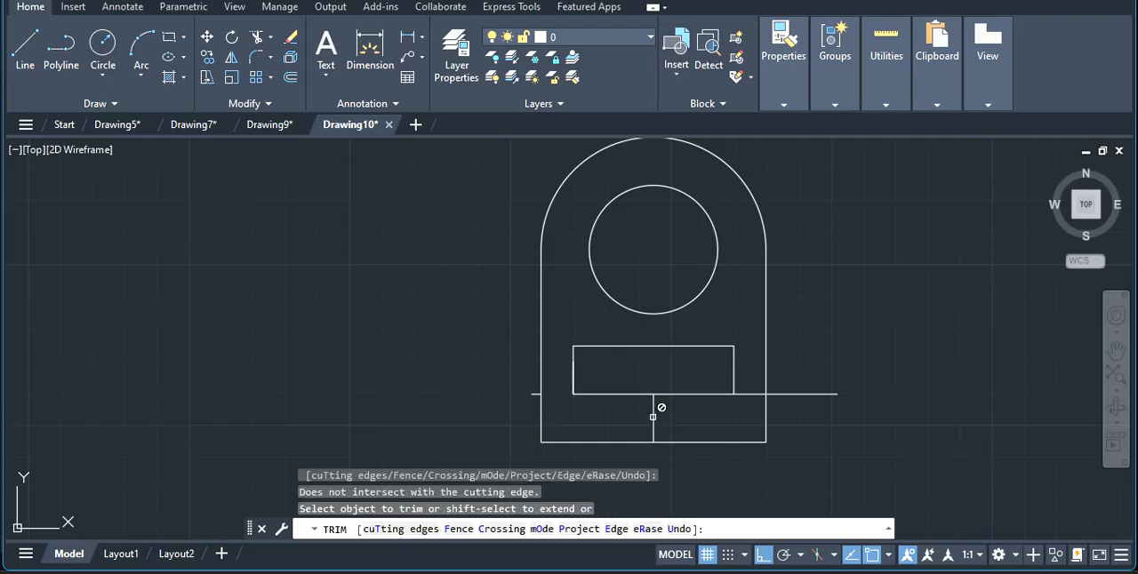
click(730, 393)
click(752, 393)
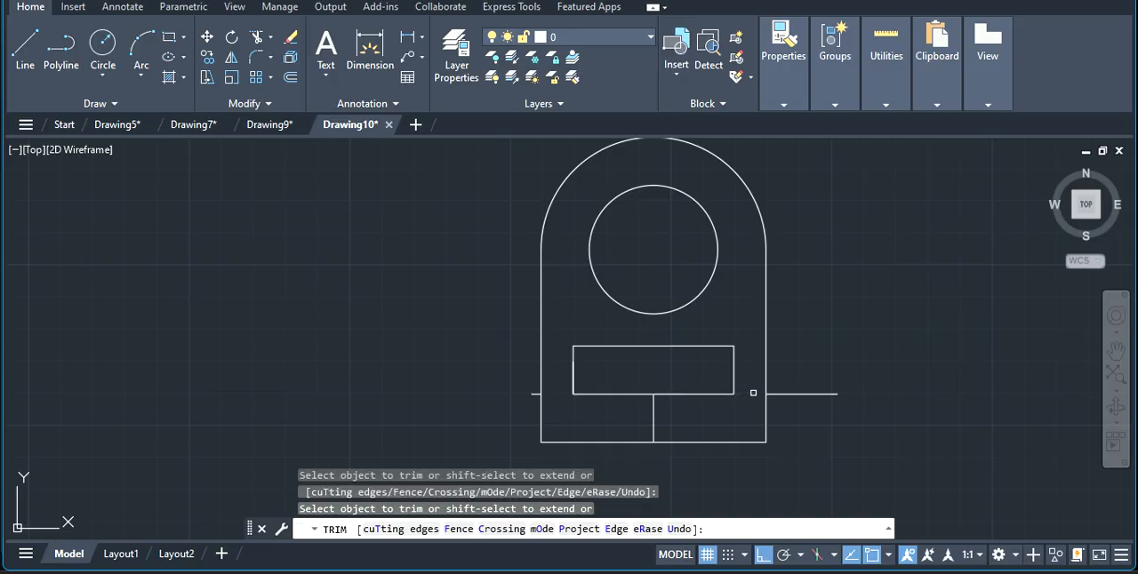
click(812, 392)
key(Escape)
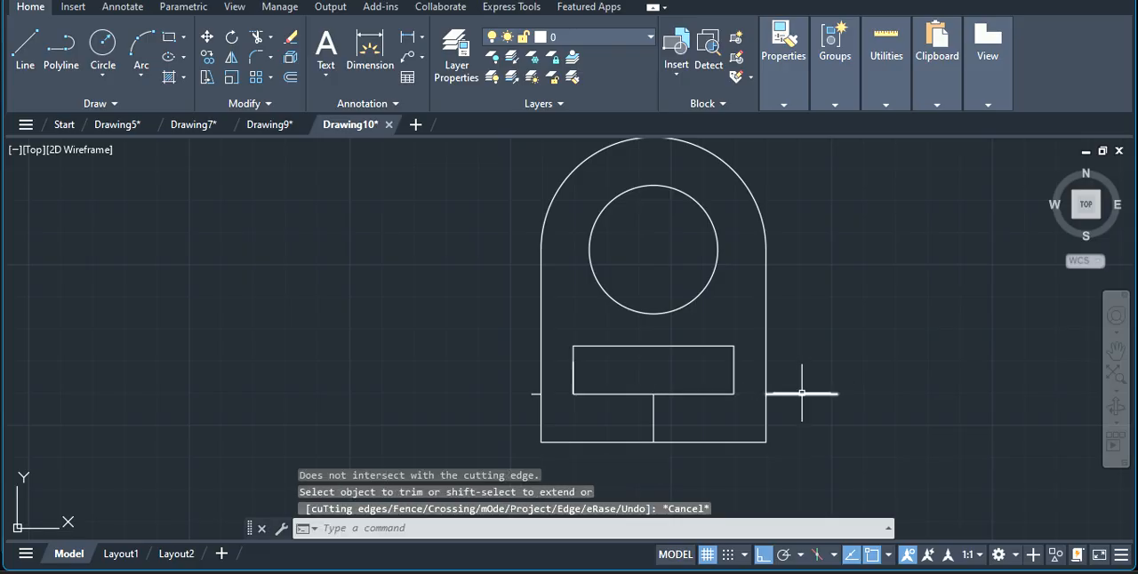
Delete the leftover horizontal stubs outside the profile and the short vertical guide line below the rectangle.
click(802, 394)
key(Delete)
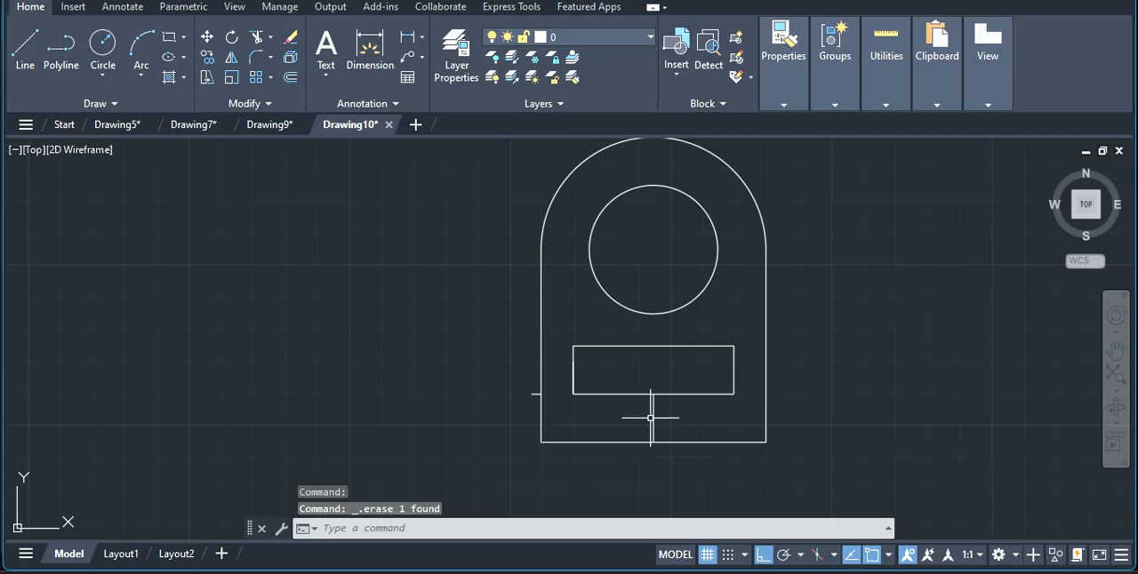
click(650, 417)
key(Delete)
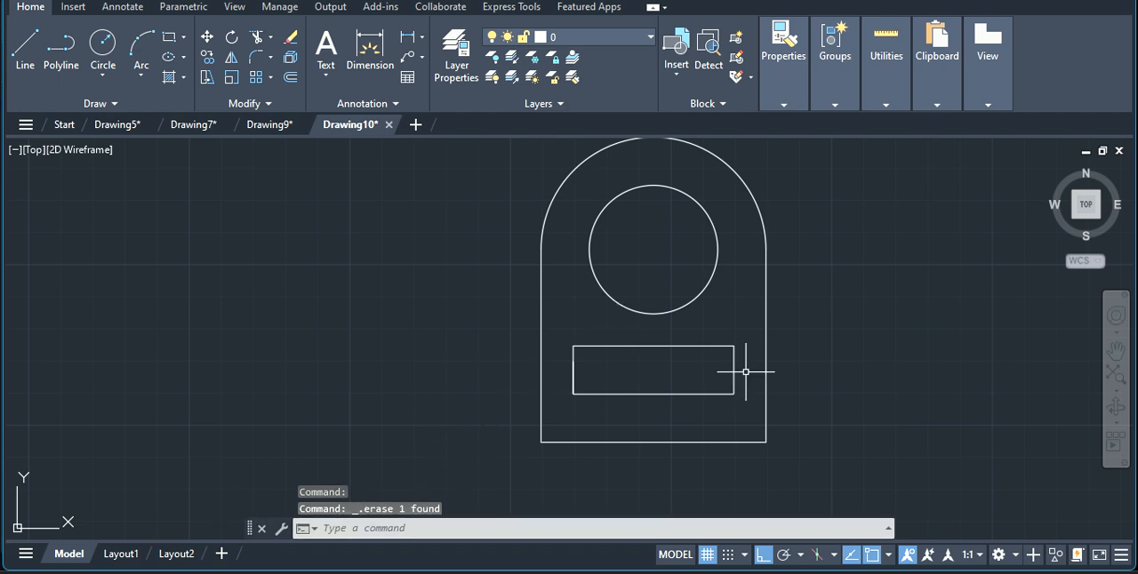
Open the ISO-25 dimension style for modification.
scroll(812, 172, up, 1)
scroll(806, 179, down, 1)
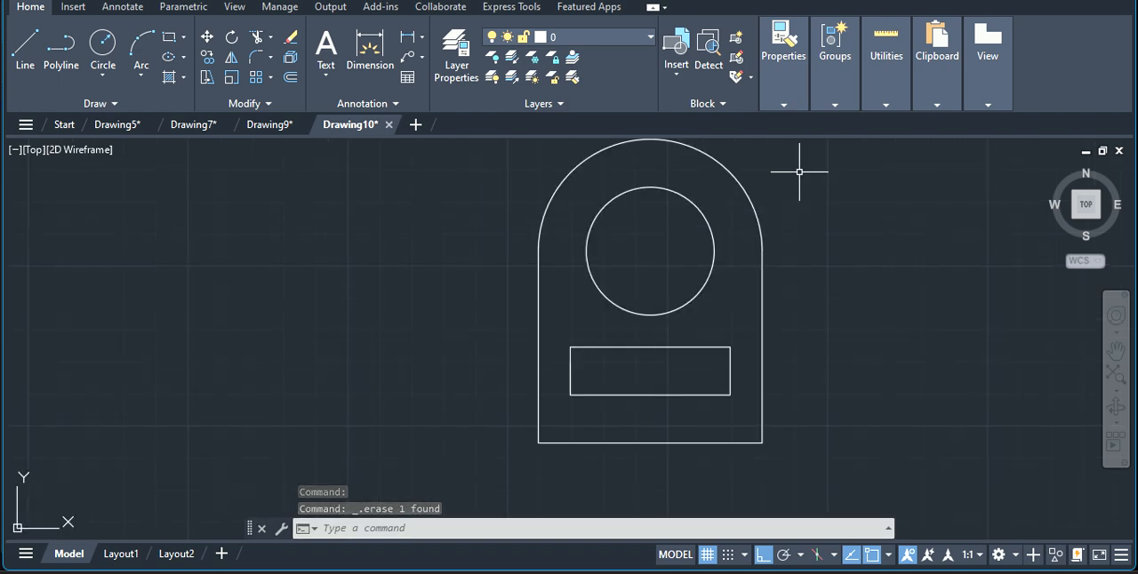
right_click(703, 215)
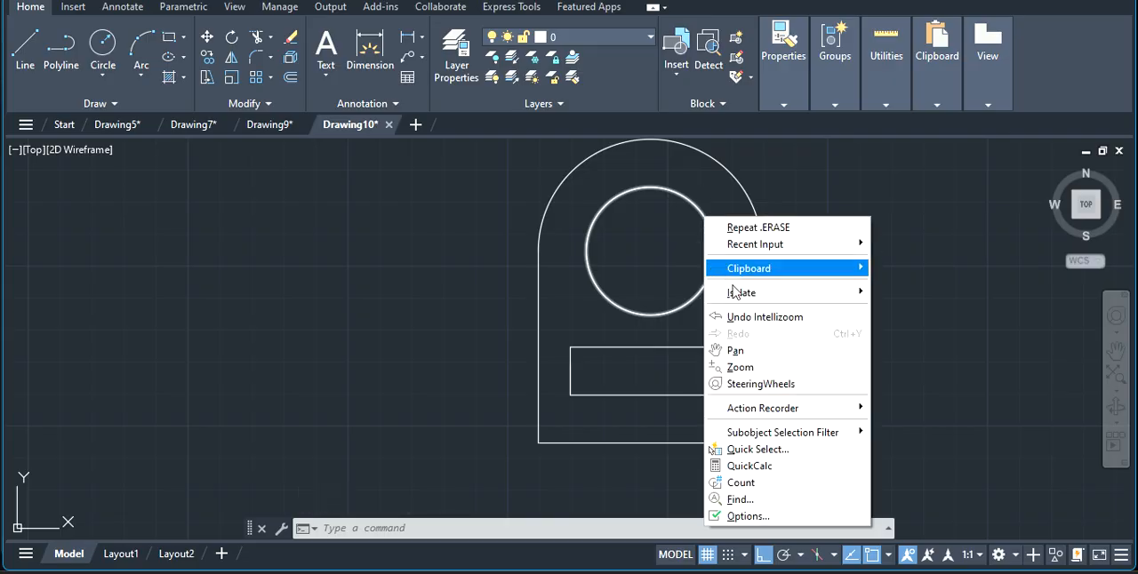
click(744, 352)
mouse_move(655, 288)
mouse_down()
mouse_move(530, 340)
mouse_move(531, 328)
mouse_up()
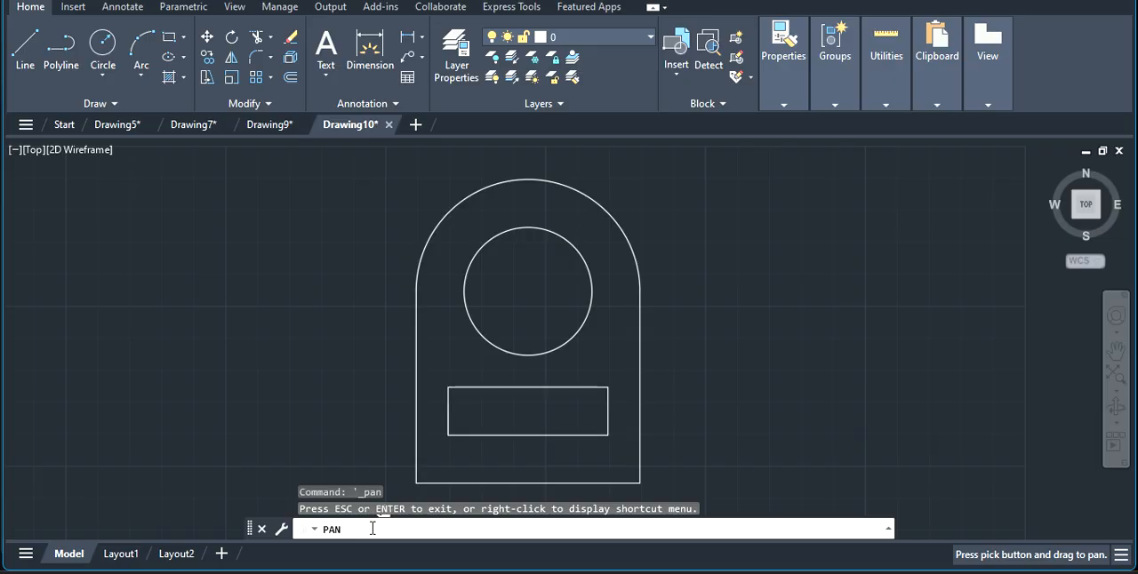
key(Escape)
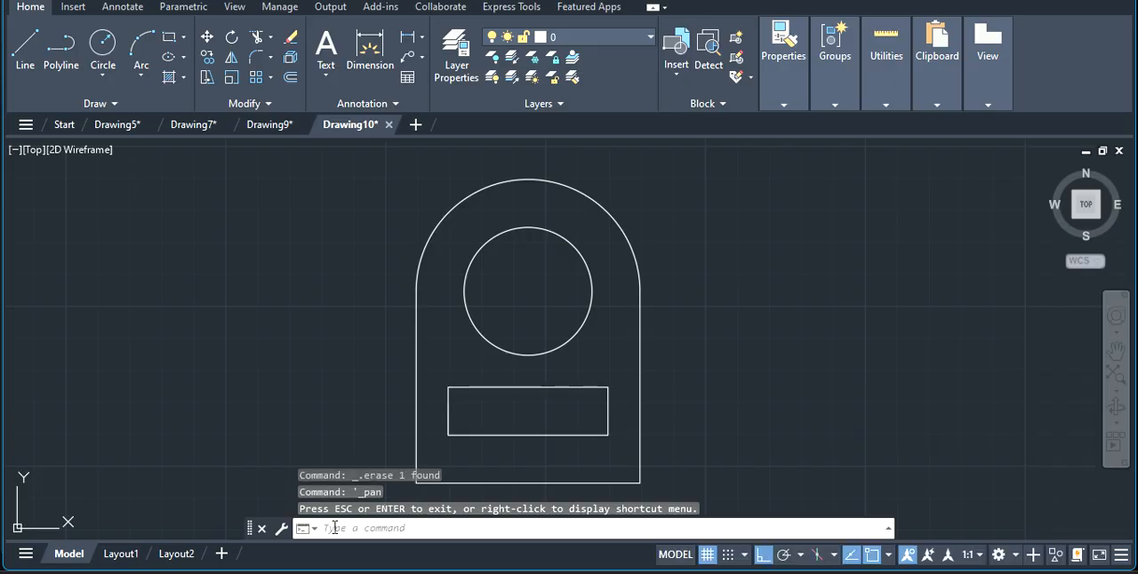
text(DI)
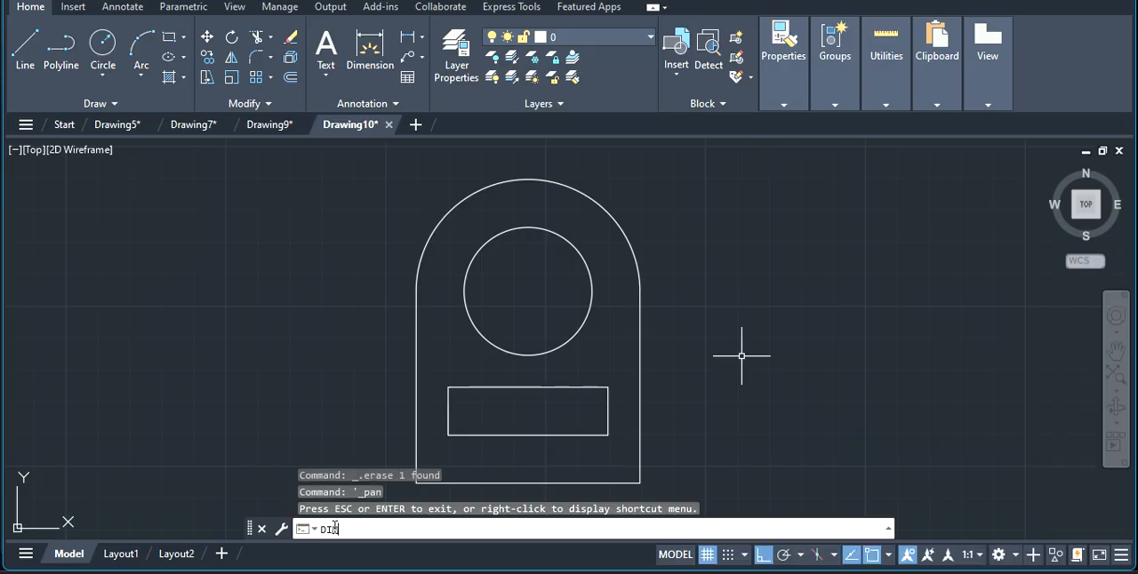
text(MS)
key(Return)
click(629, 283)
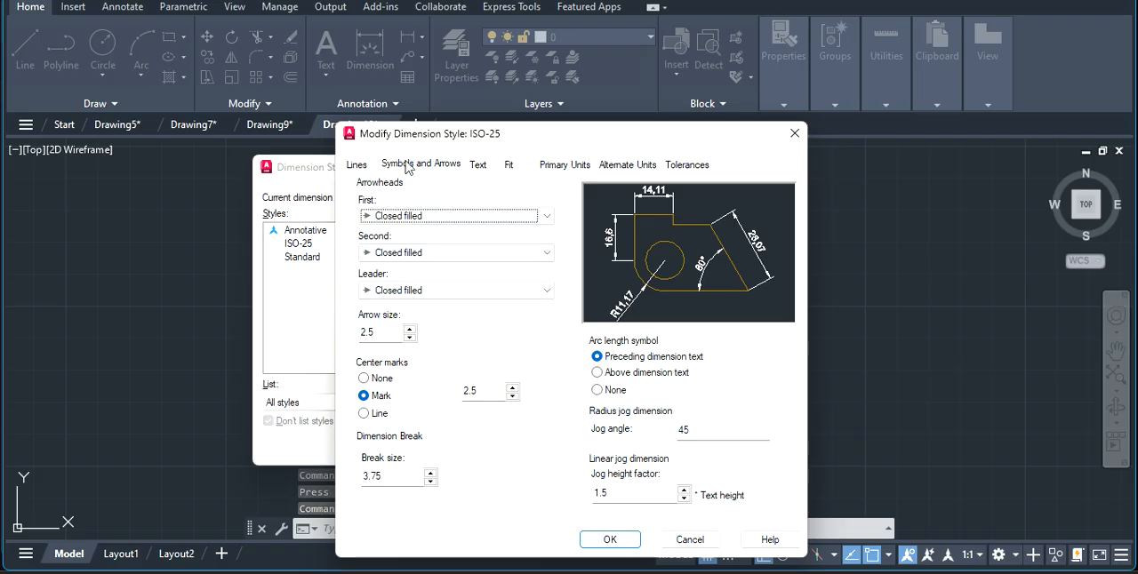
Set the ISO-25 style's dimension line color to red and its extension line color to green.
click(356, 166)
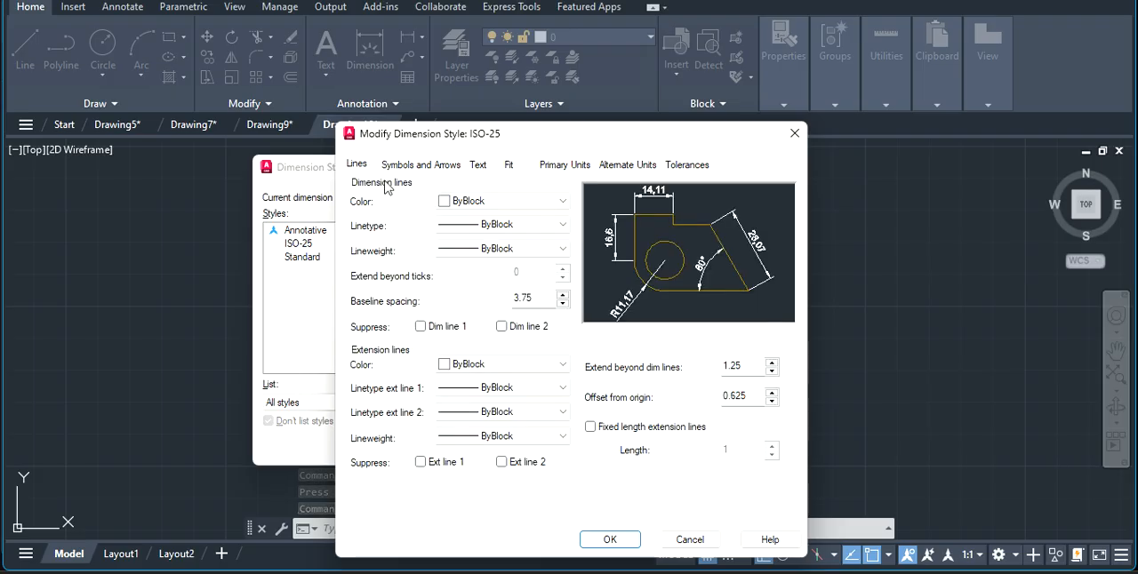
click(484, 201)
click(489, 259)
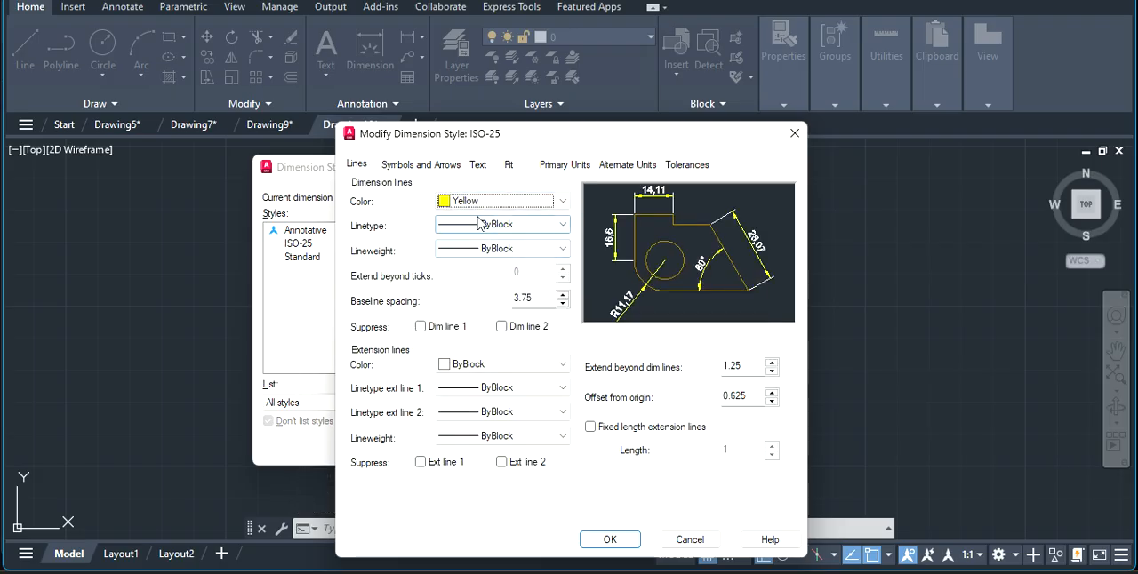
click(487, 201)
click(484, 246)
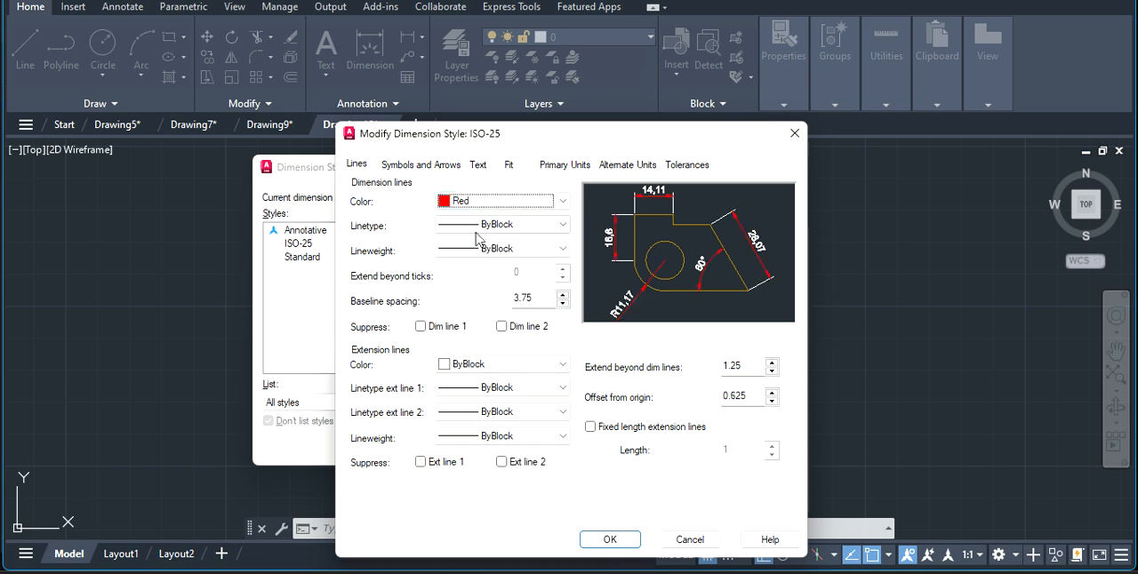
click(486, 365)
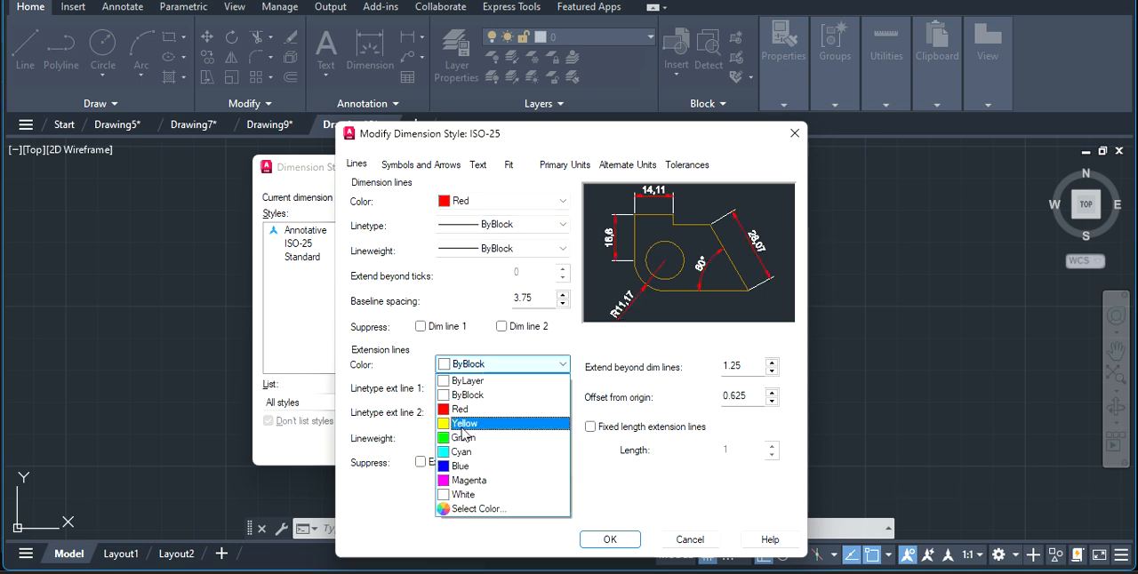
click(463, 437)
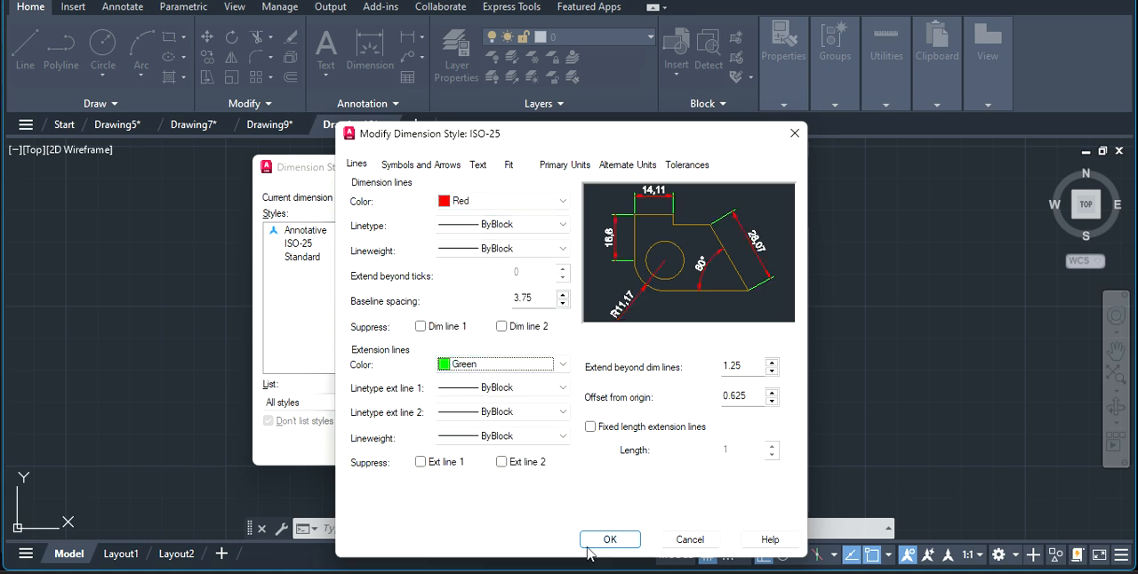
Set the style's arrow size, center mark size and jog height factor to 0.5, then save and close the style manager.
click(426, 164)
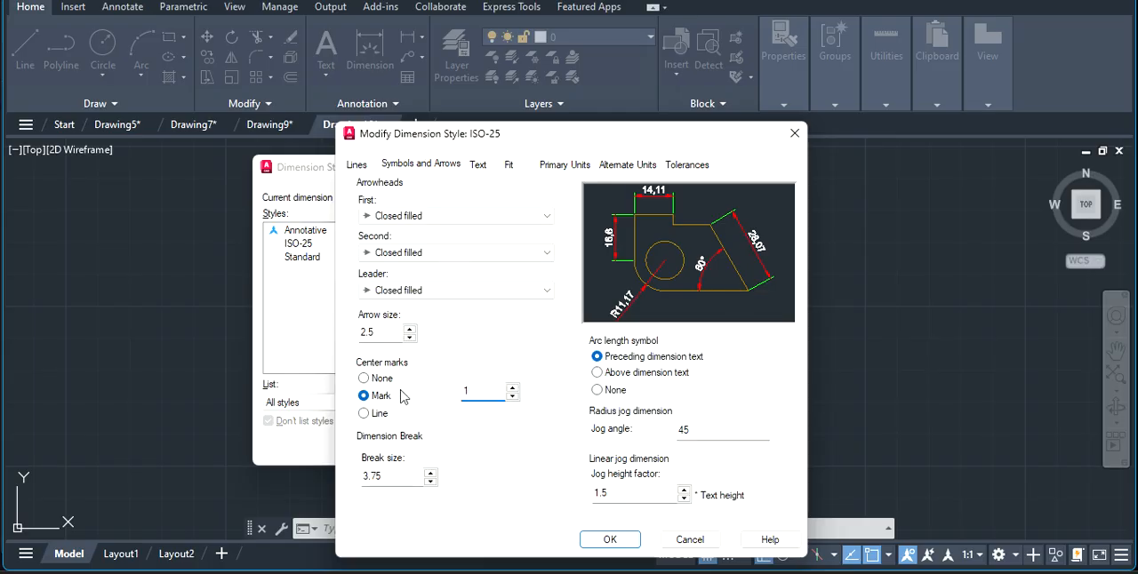
key(BackSpace)
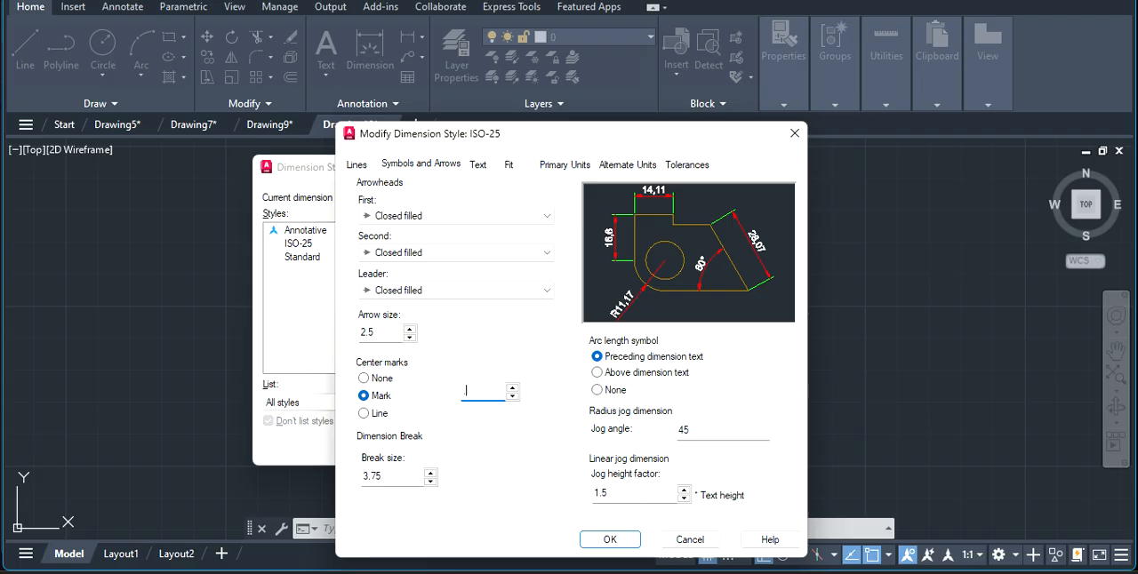
key(shift+Tab)
click(630, 492)
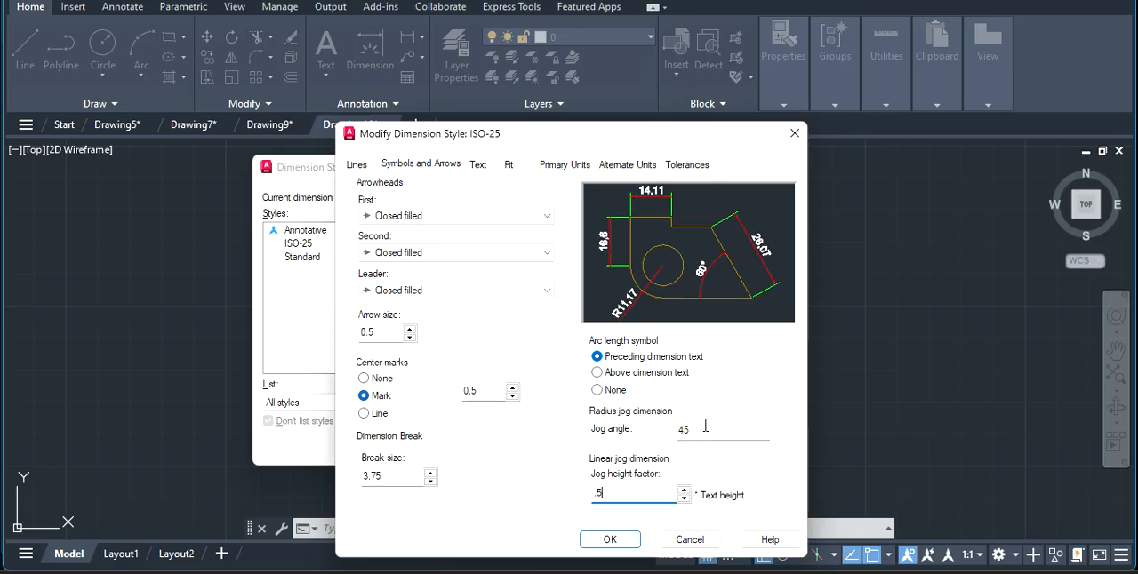
click(610, 540)
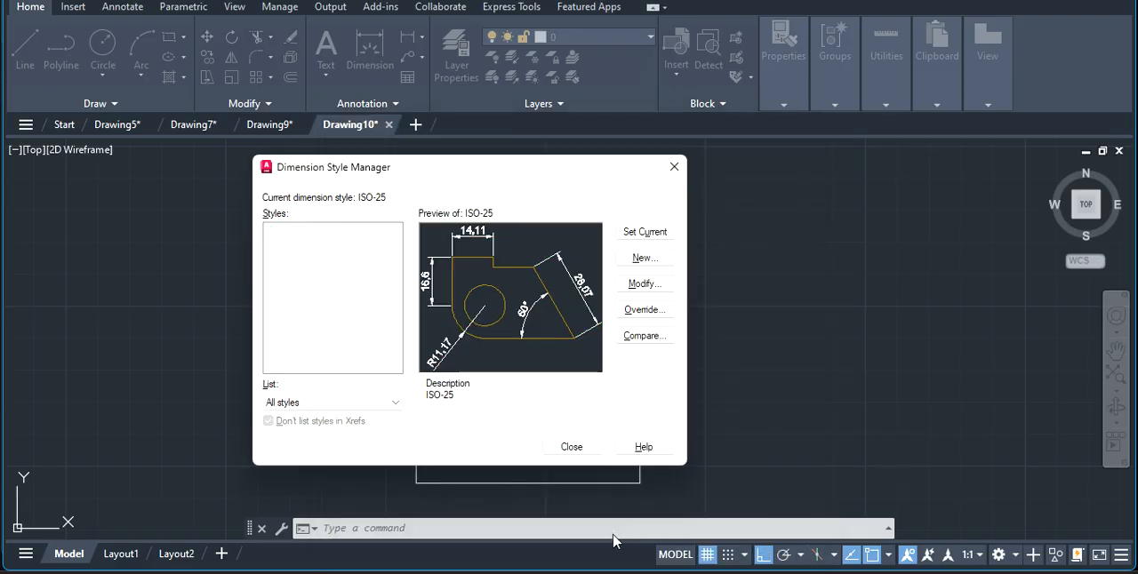
click(571, 447)
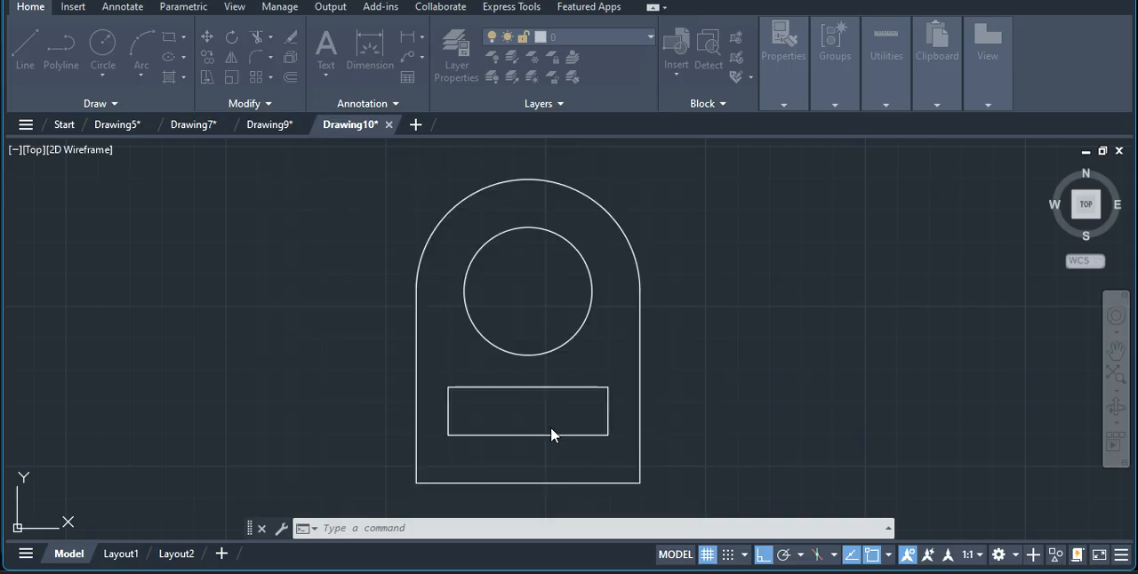
Add a linear dimension for the profile's full base width, placed just below the base line.
click(370, 47)
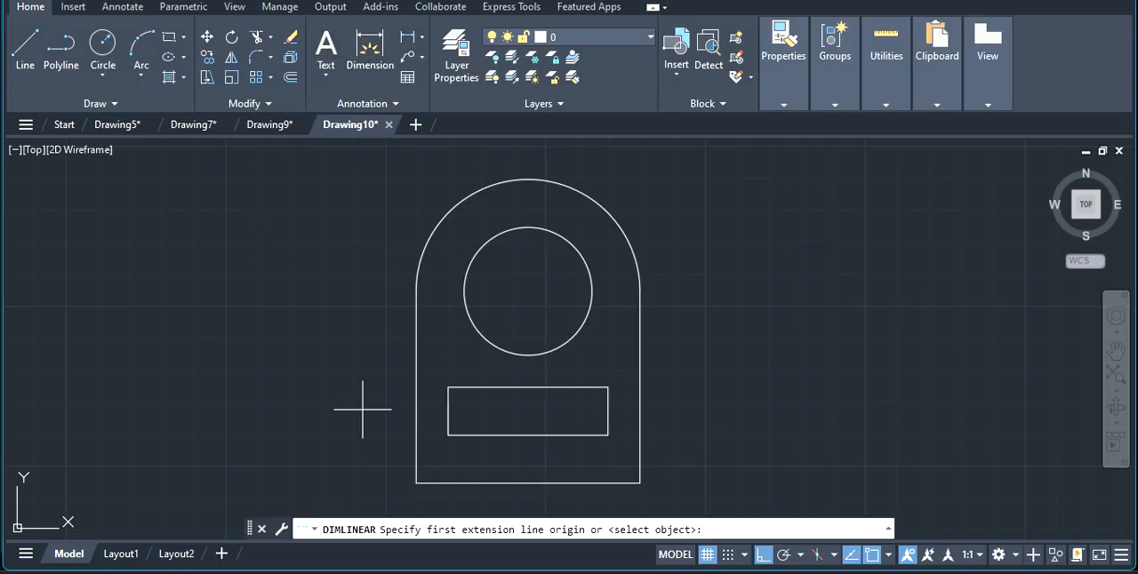
click(416, 483)
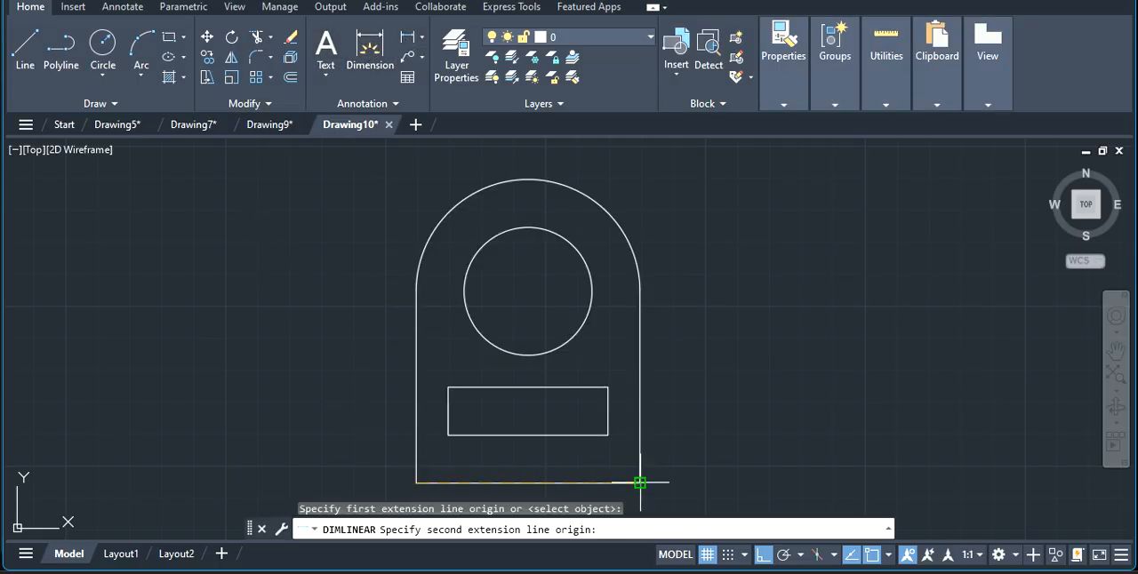
click(640, 483)
click(630, 509)
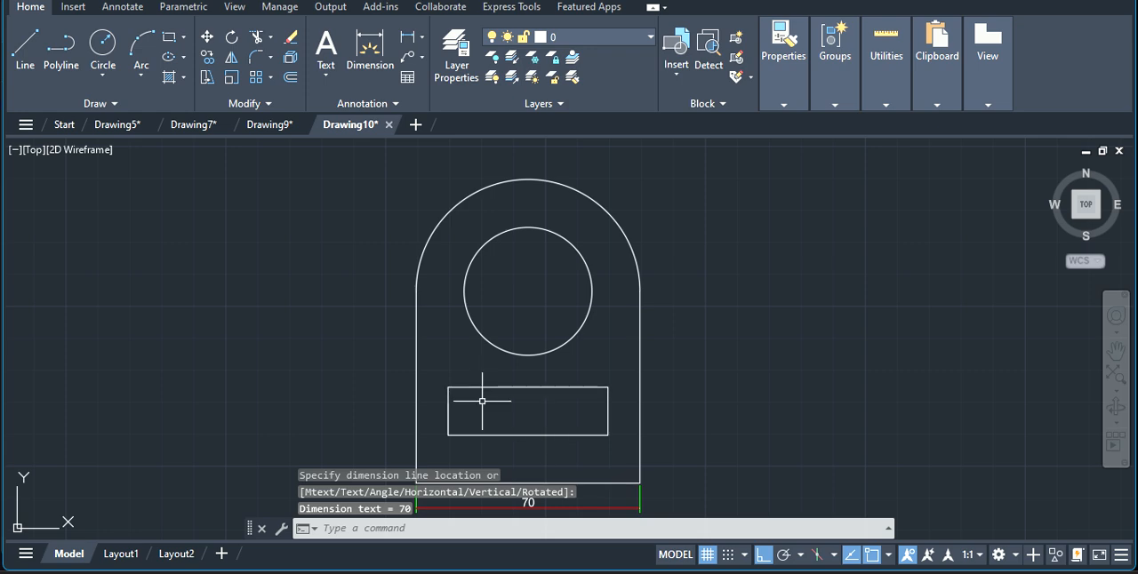
Add a vertical linear dimension from the hole's center to the base line's midpoint, placed outside the profile's left side.
right_click(717, 309)
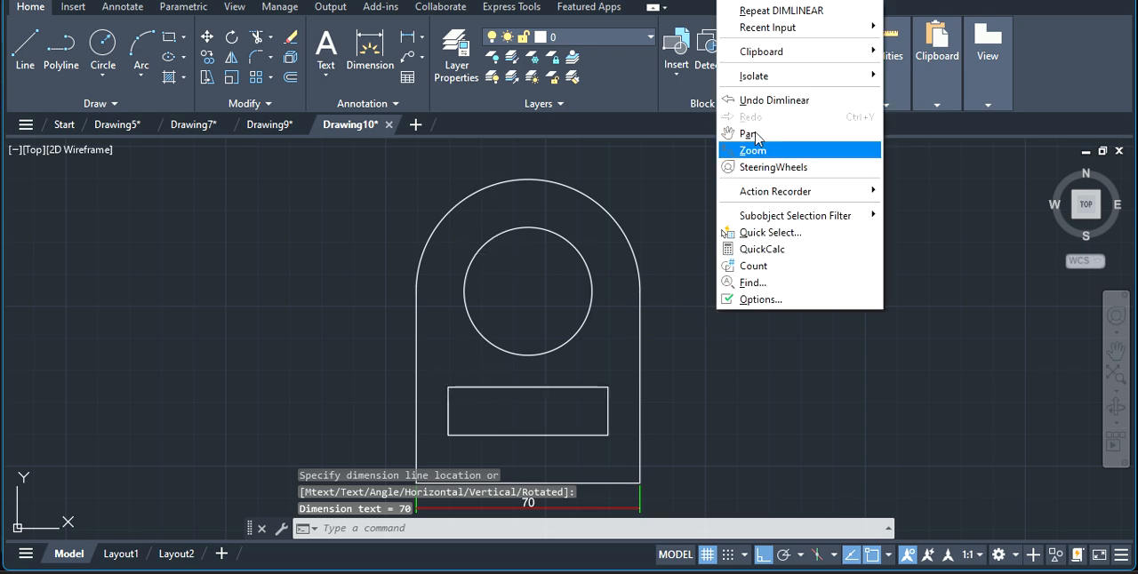
click(788, 9)
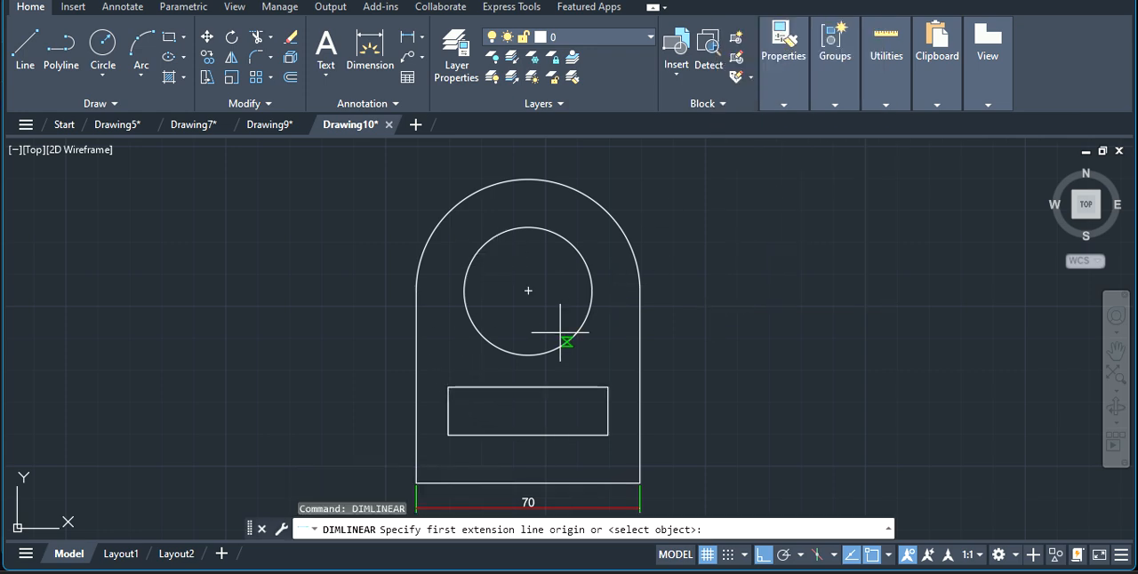
click(528, 291)
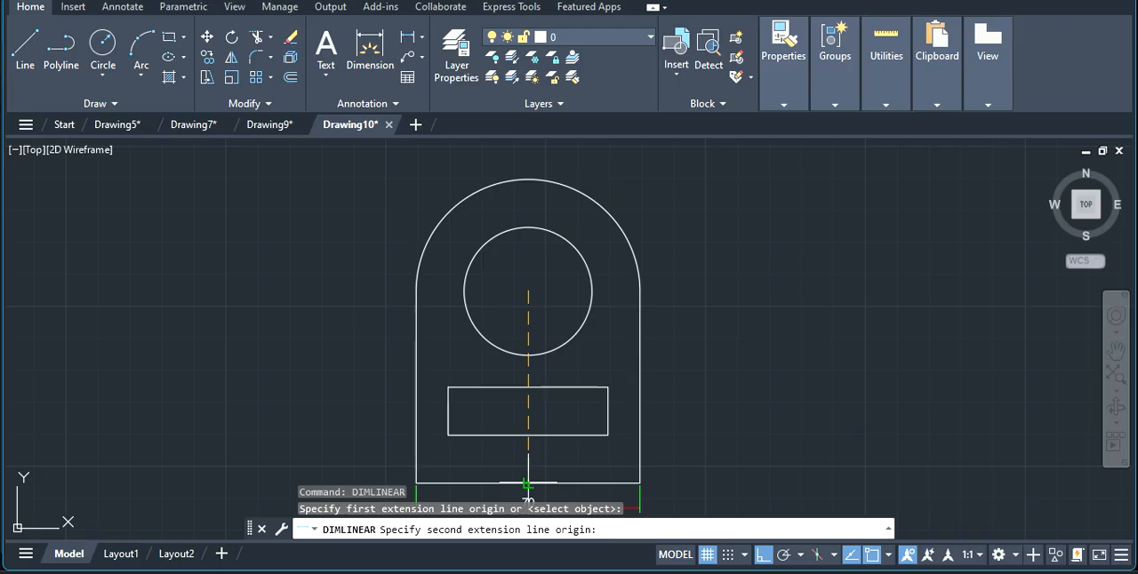
click(528, 484)
click(311, 433)
key(Escape)
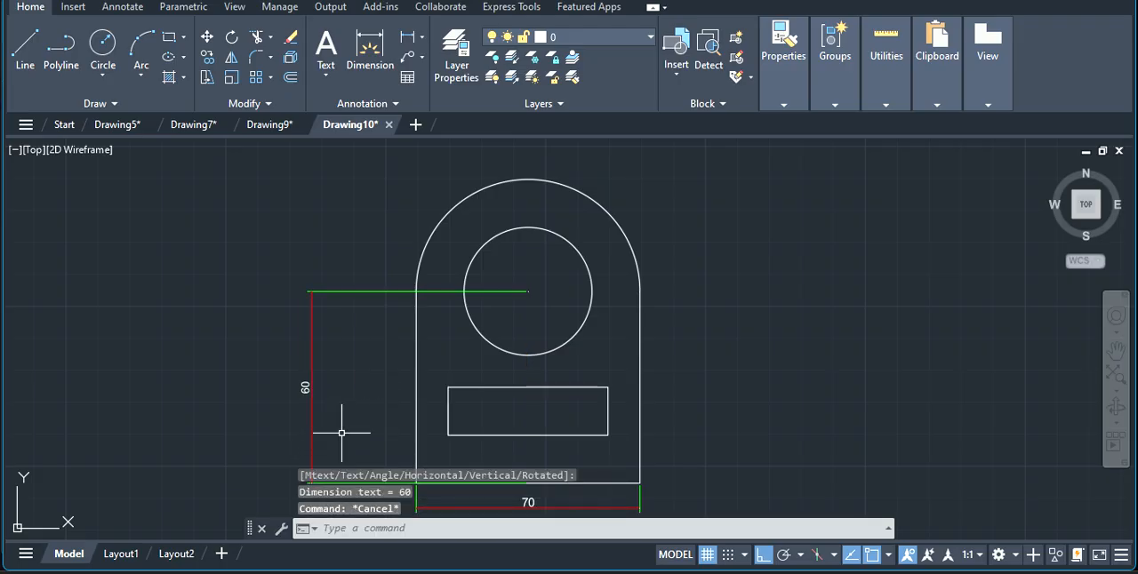
Add a linear dimension for the rectangular cutout's width, placed just above its upper edge.
right_click(445, 365)
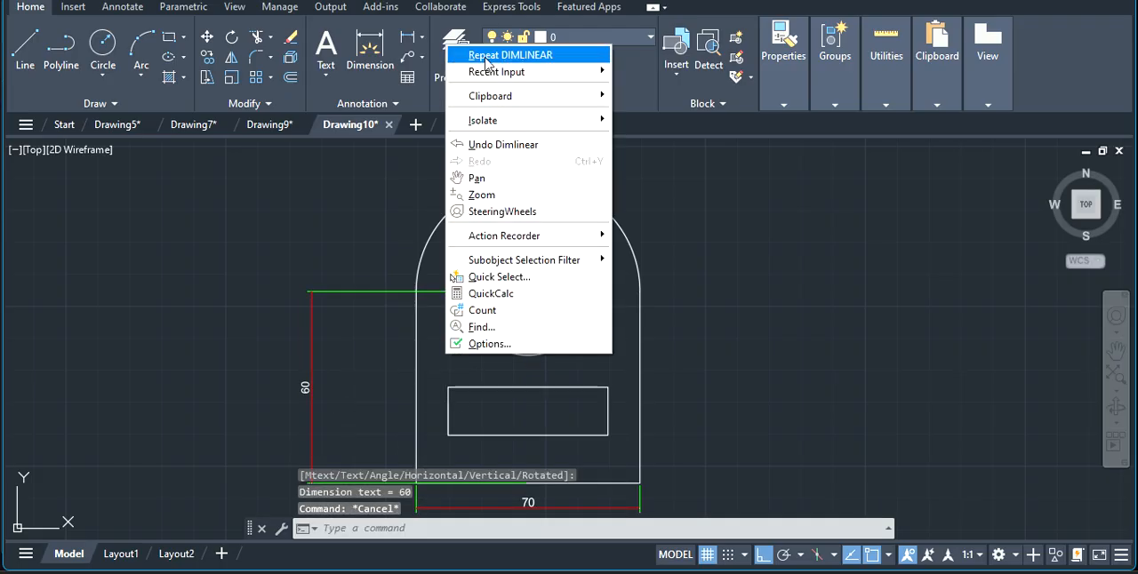
click(486, 55)
click(449, 386)
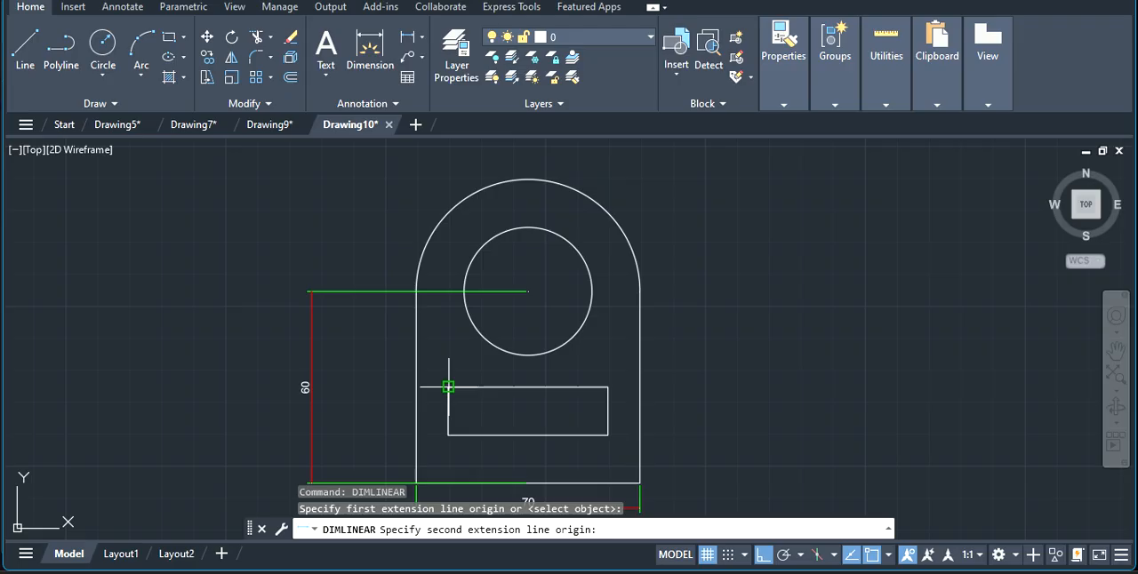
click(608, 387)
click(610, 375)
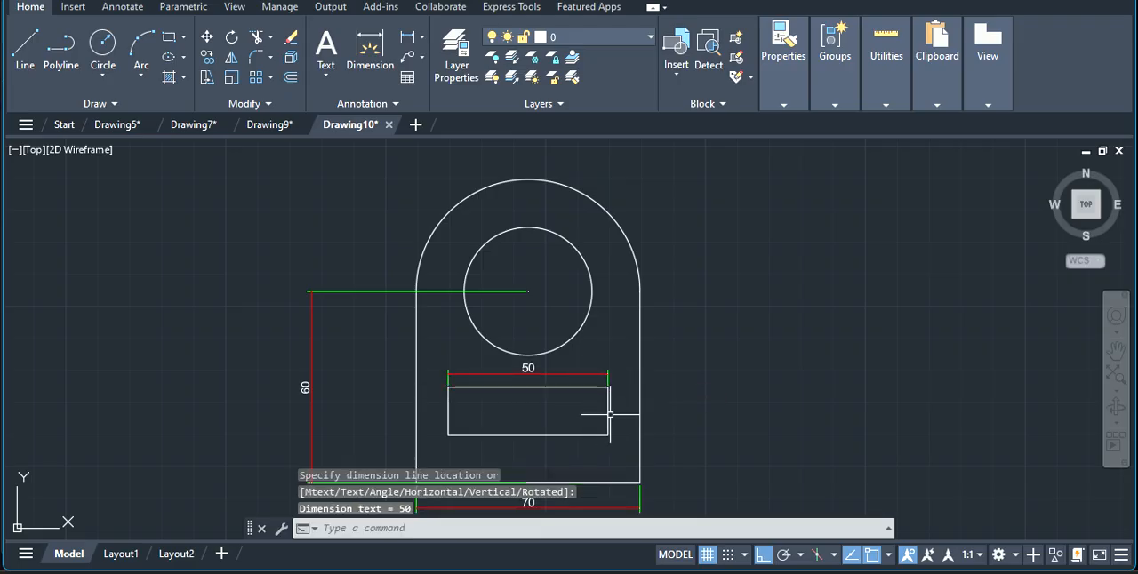
Add a vertical linear dimension for the rectangular cutout's height, placed between its right edge and the profile's right side.
right_click(612, 397)
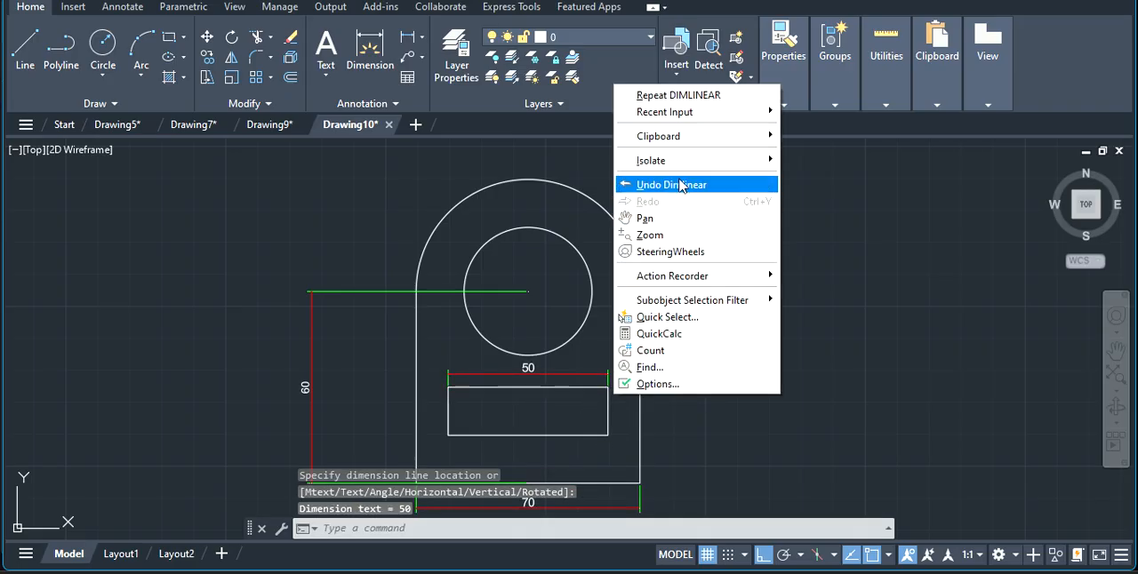
click(696, 102)
click(608, 387)
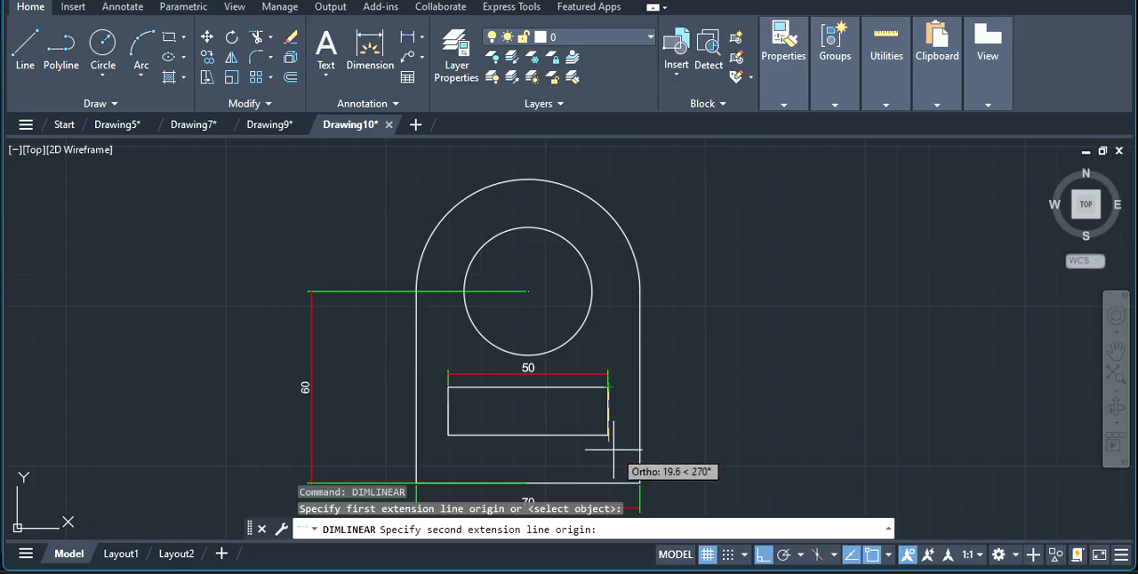
click(608, 436)
click(631, 422)
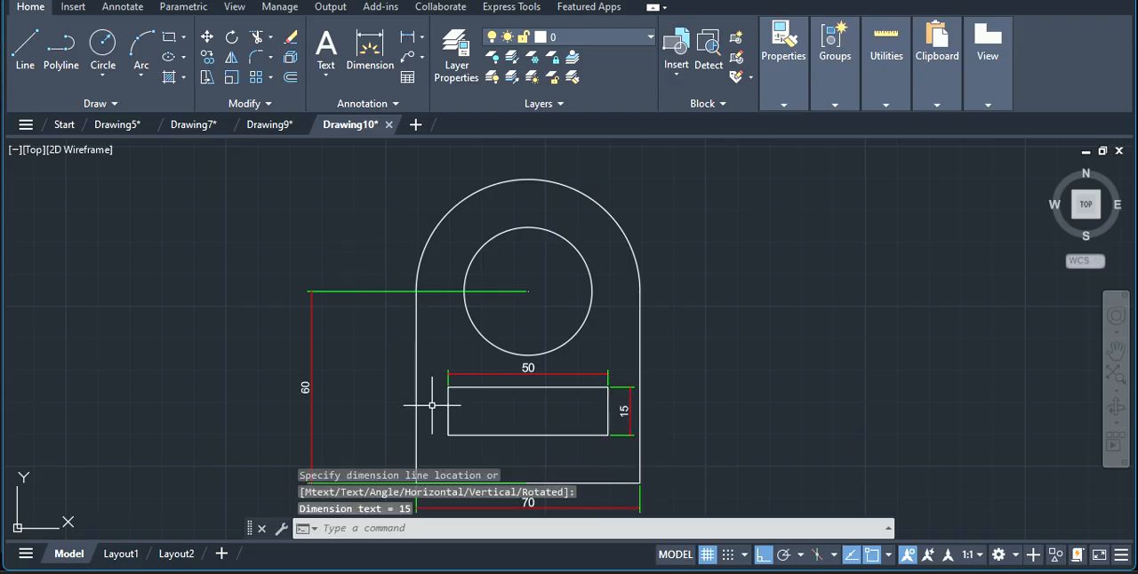
Dimension the horizontal gap between the cutout's left edge and the profile's left side, placing it just below the cutout.
right_click(450, 293)
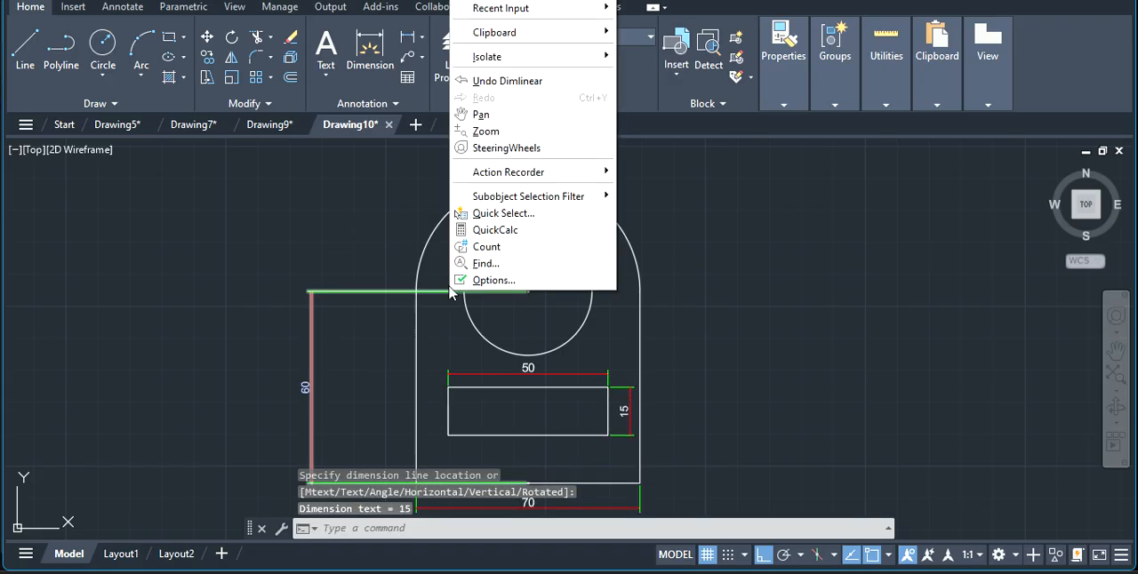
click(512, 0)
click(442, 415)
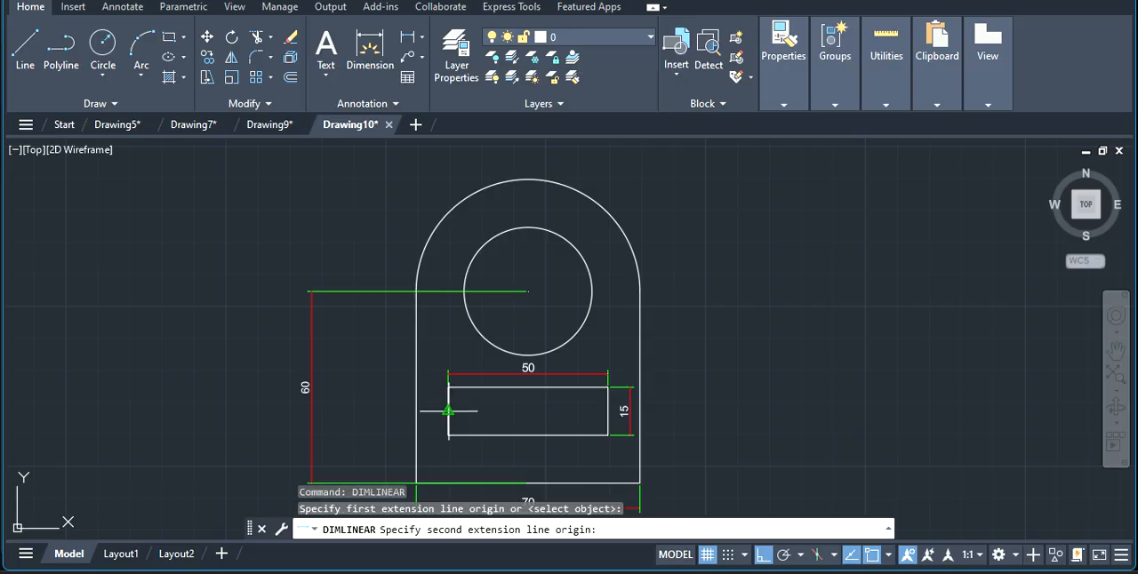
click(415, 412)
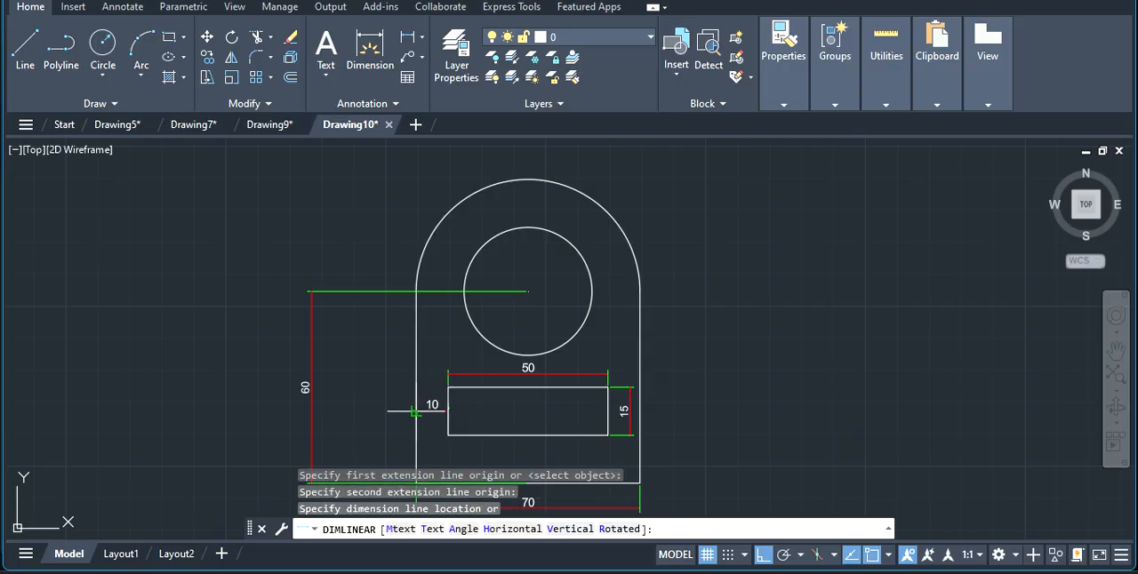
click(456, 449)
Add a vertical linear dimension between the cutout's lower edge and the profile's base line, placed below the cutout.
right_click(520, 409)
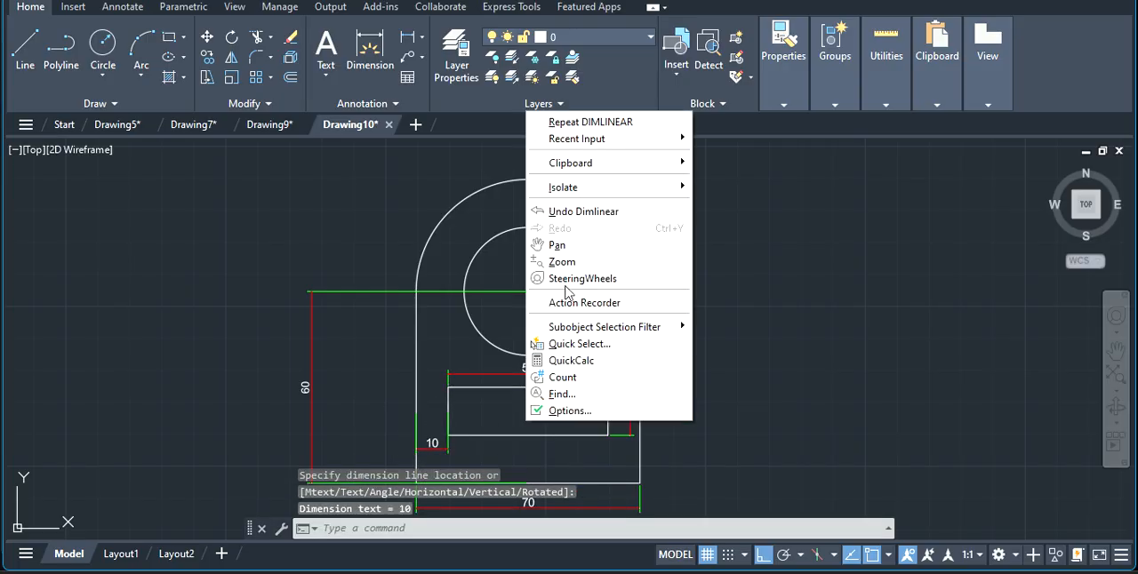
click(607, 121)
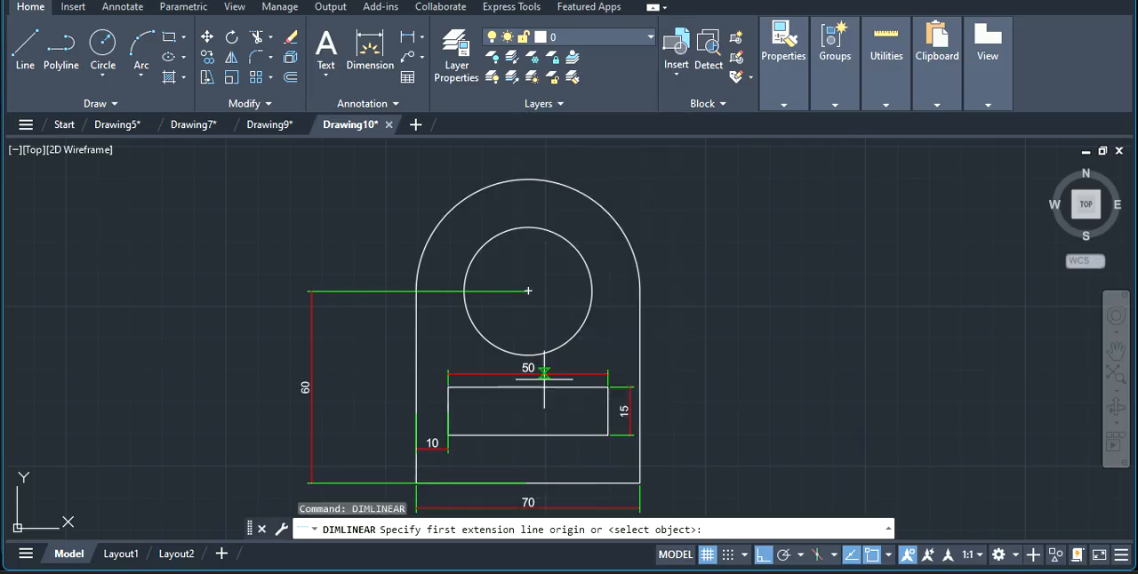
click(544, 435)
click(543, 484)
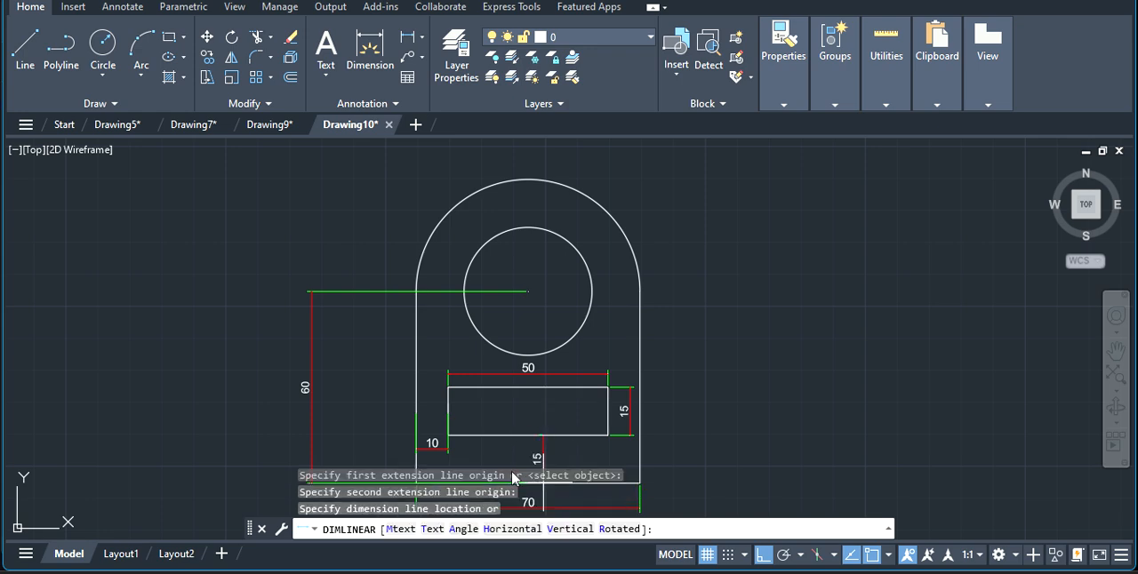
click(512, 461)
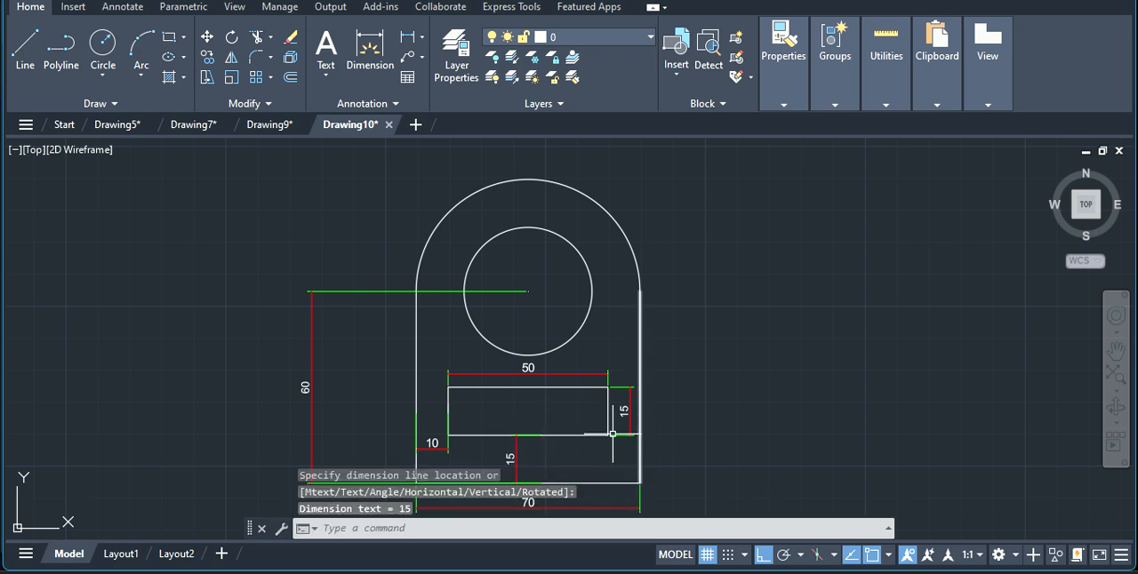
Add a radius dimension to the circular hole, placing its text between the hole and the outer arc.
click(424, 40)
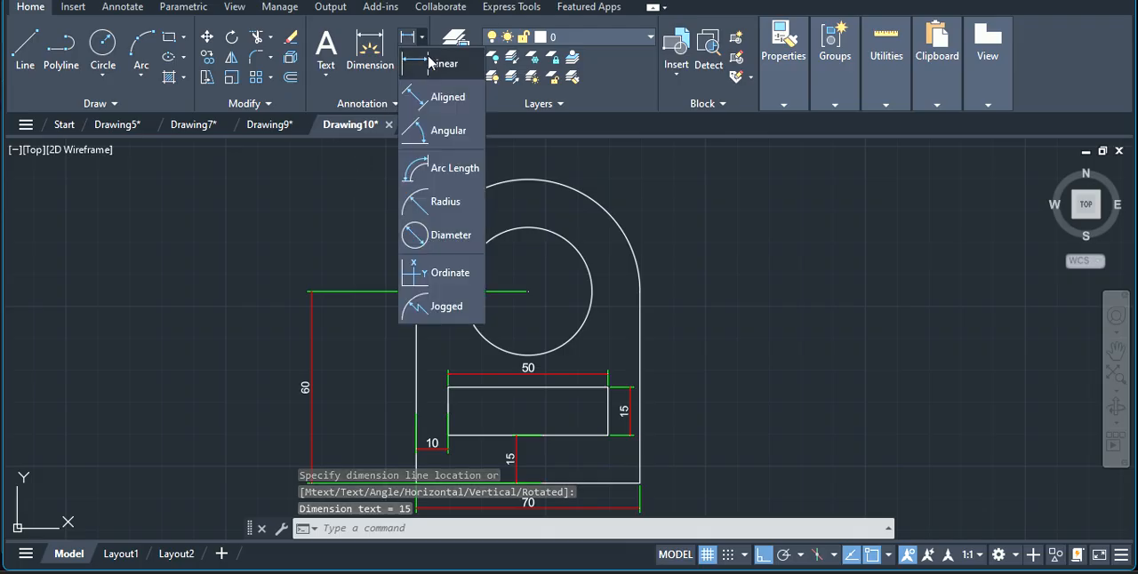
click(452, 211)
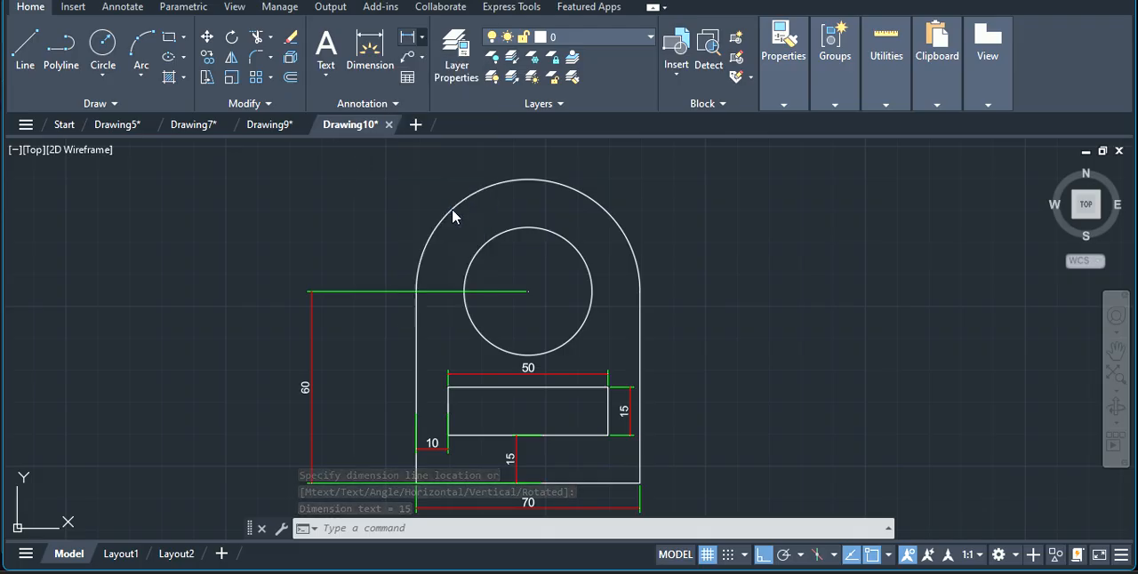
click(536, 230)
click(542, 207)
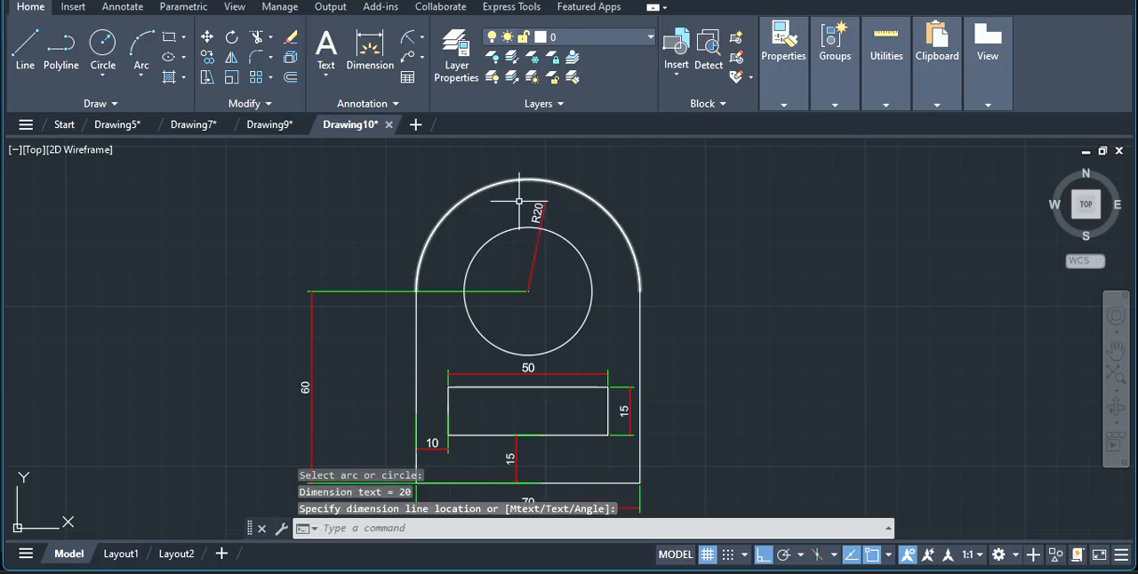
Add a radius dimension to the profile's top arc, placing its text outside the arc at the upper right.
right_click(561, 200)
click(616, 210)
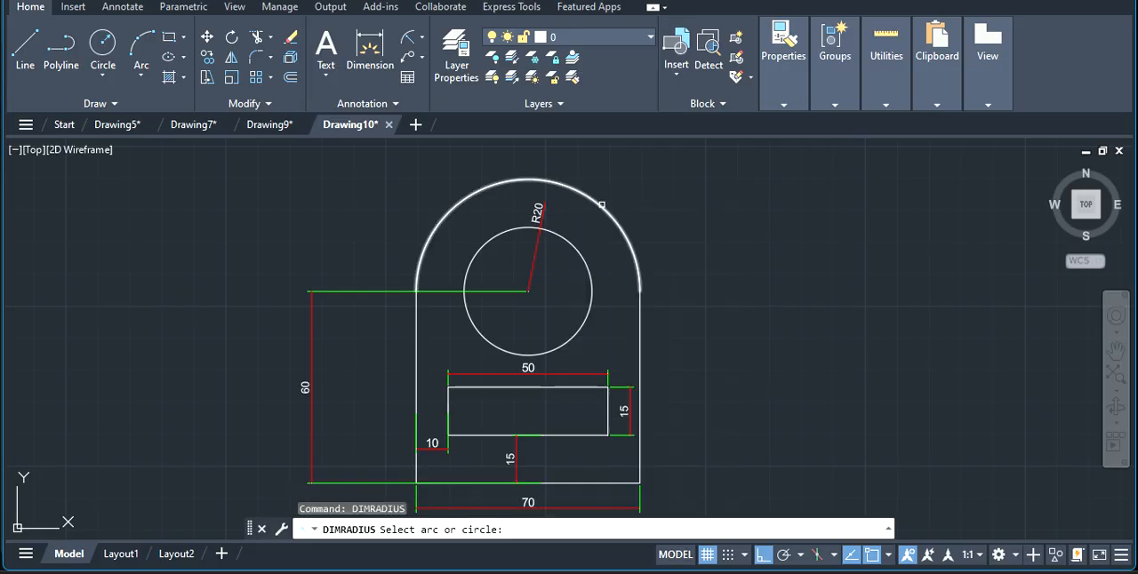
click(610, 214)
click(633, 200)
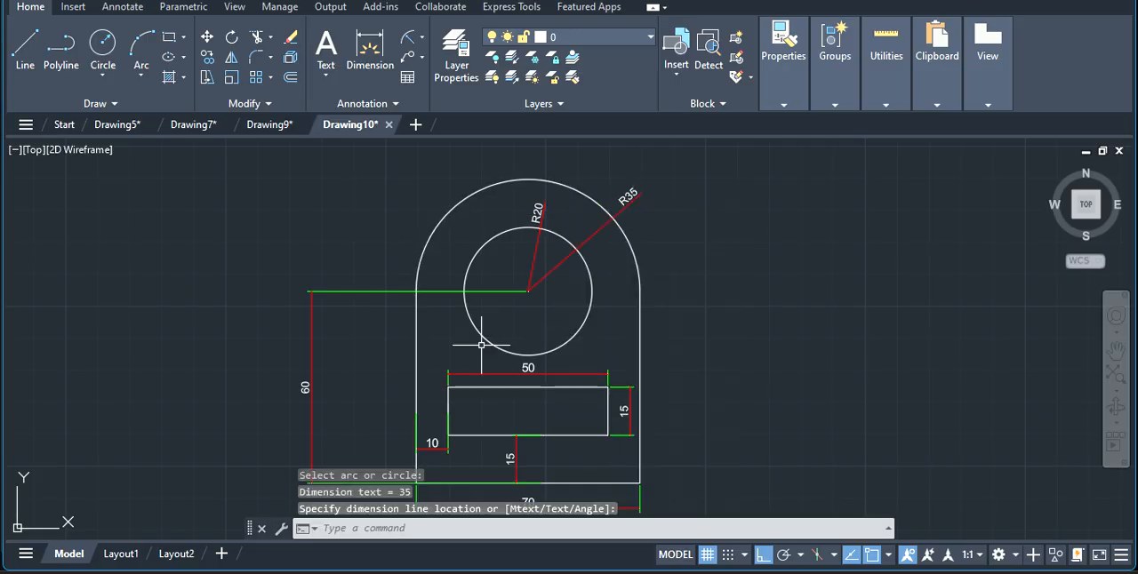